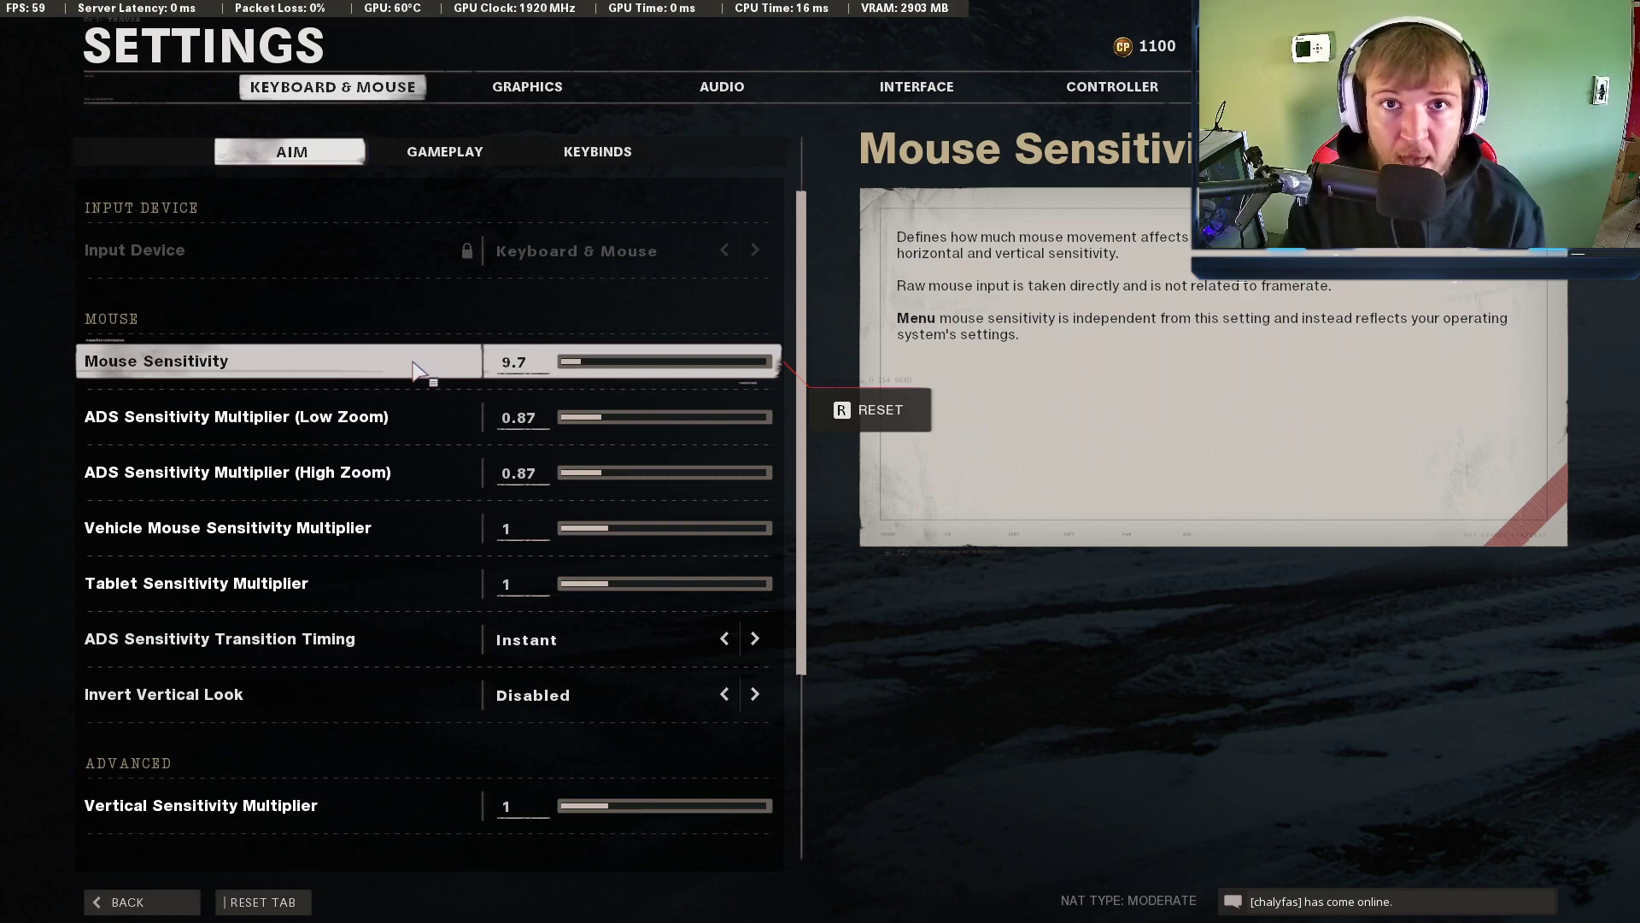
Cycle ADS Sensitivity Transition Timing through Gradual and After Zoom and return it to Instant
scroll(414, 590, down, 1)
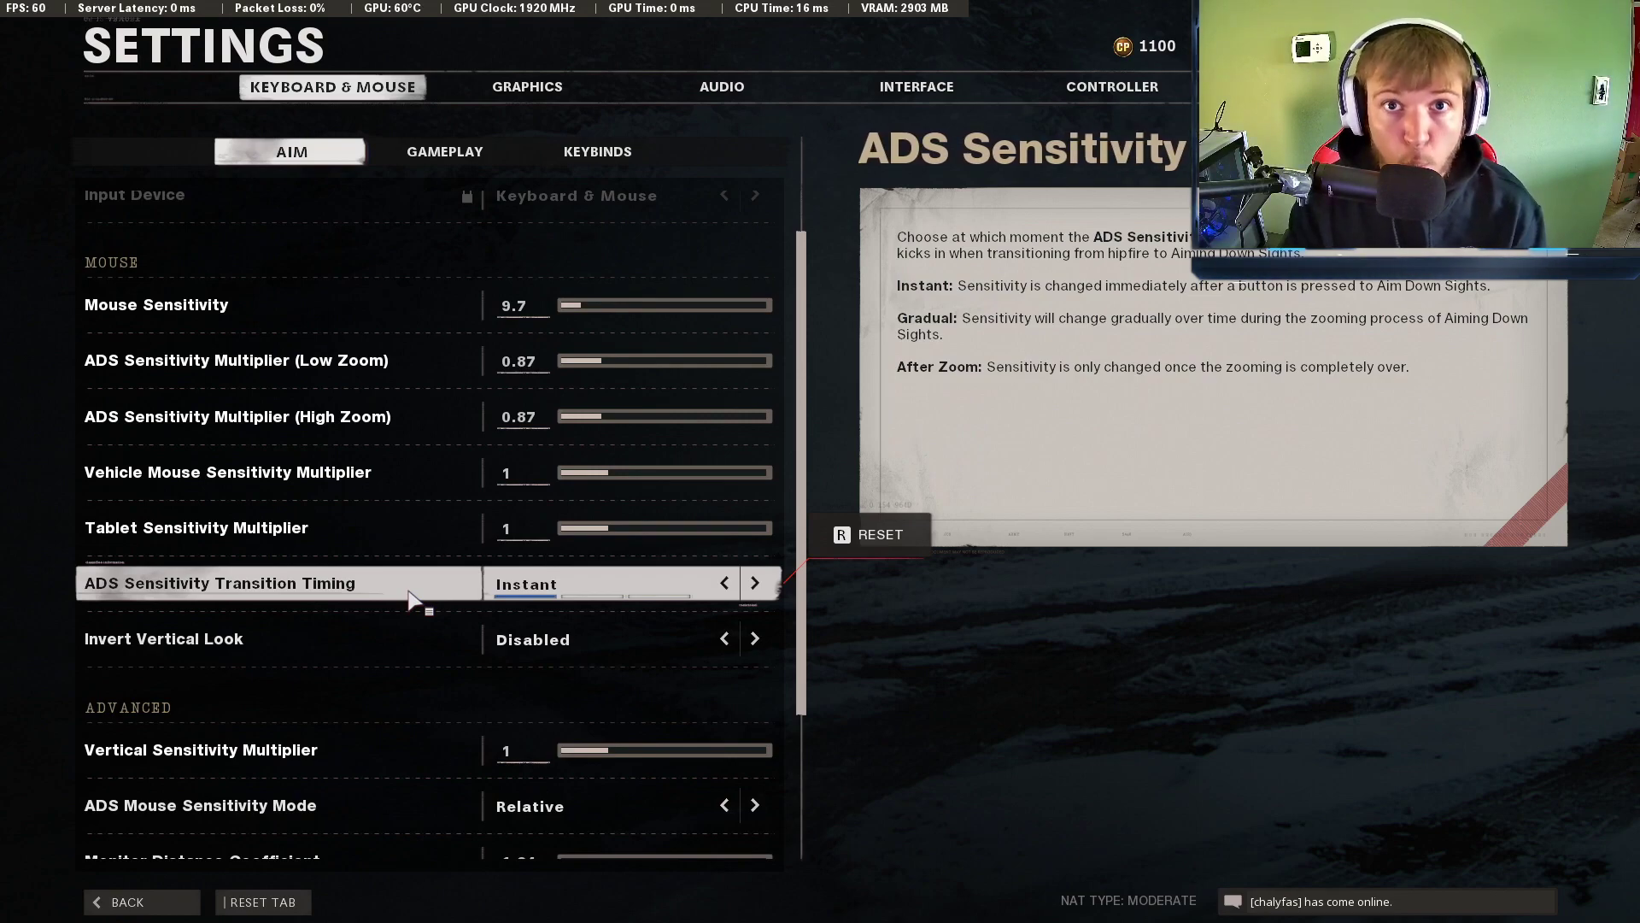
click(752, 588)
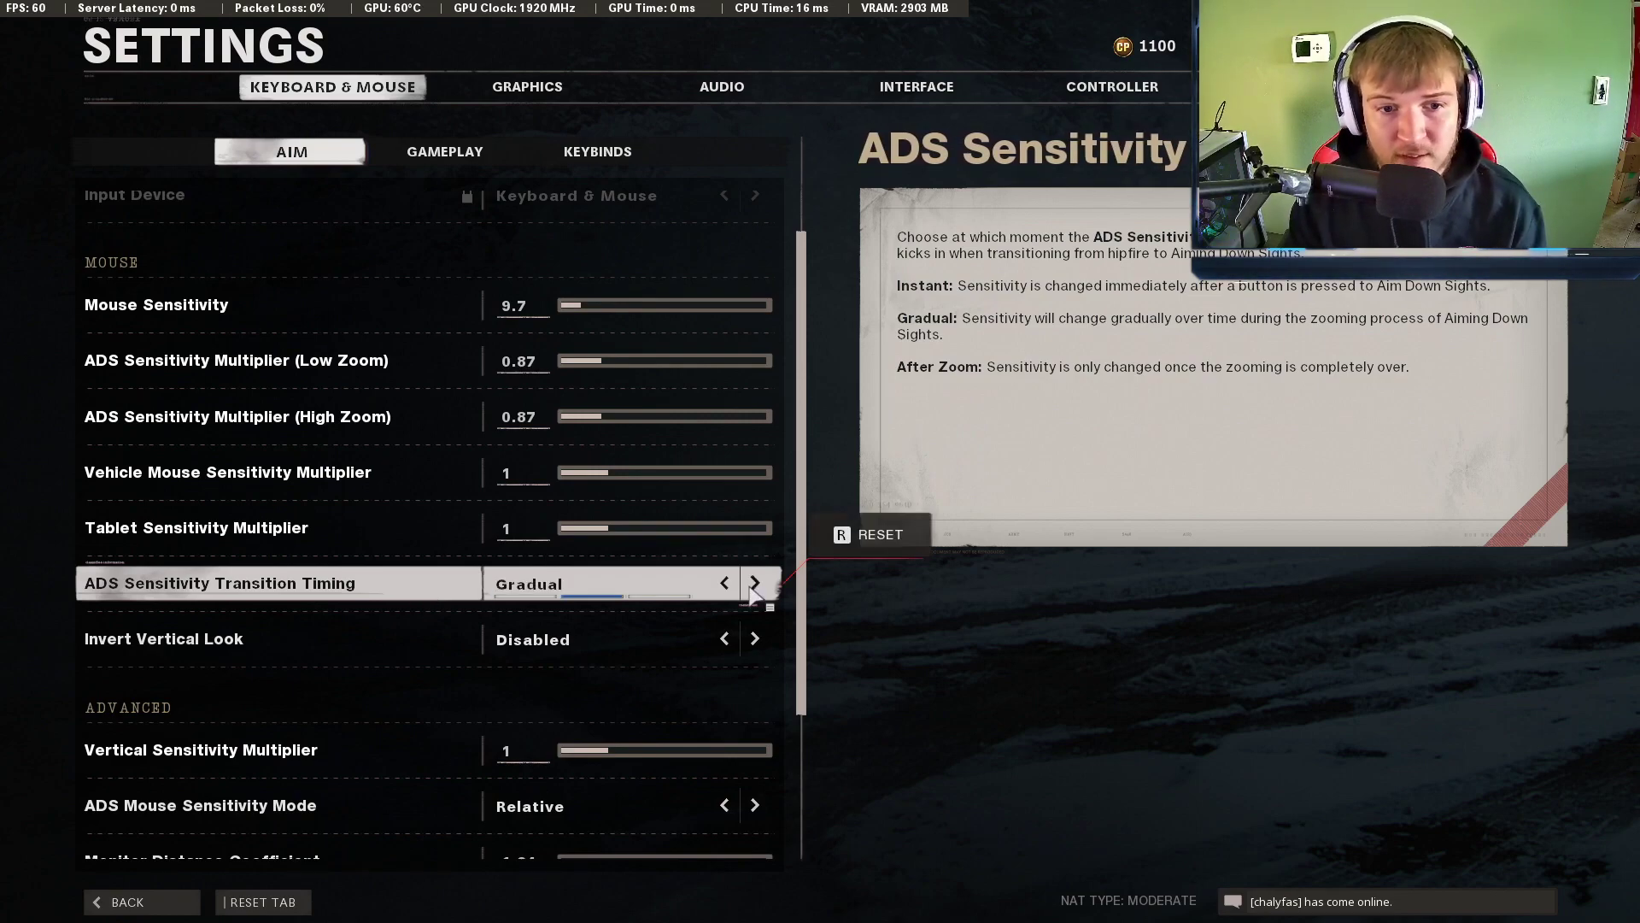
click(752, 588)
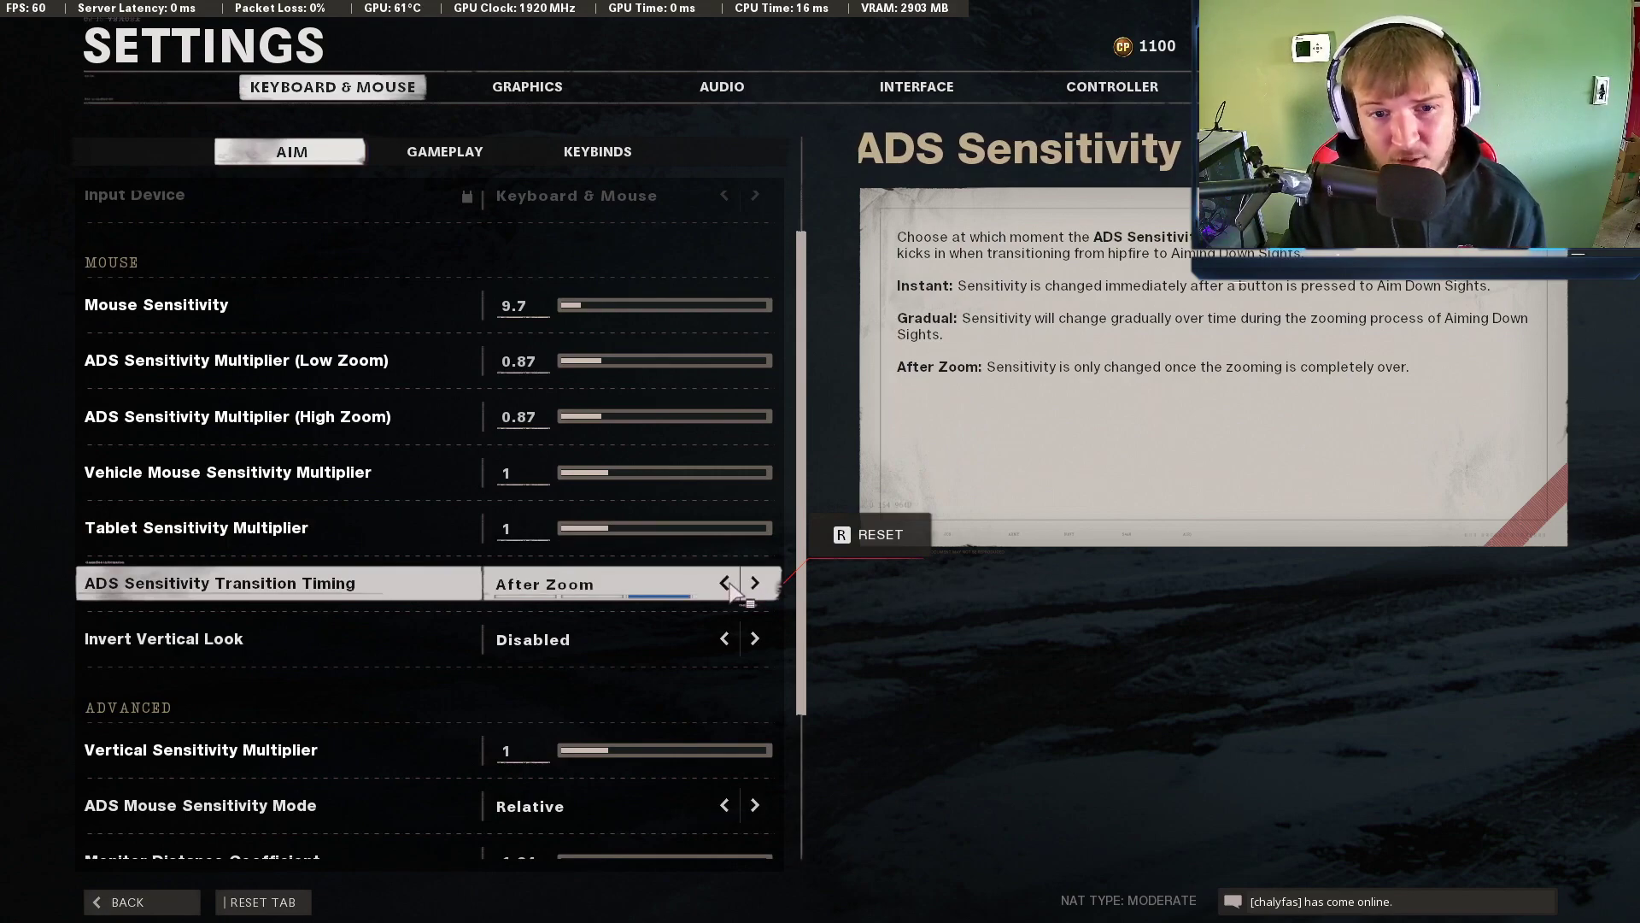
click(726, 585)
click(726, 584)
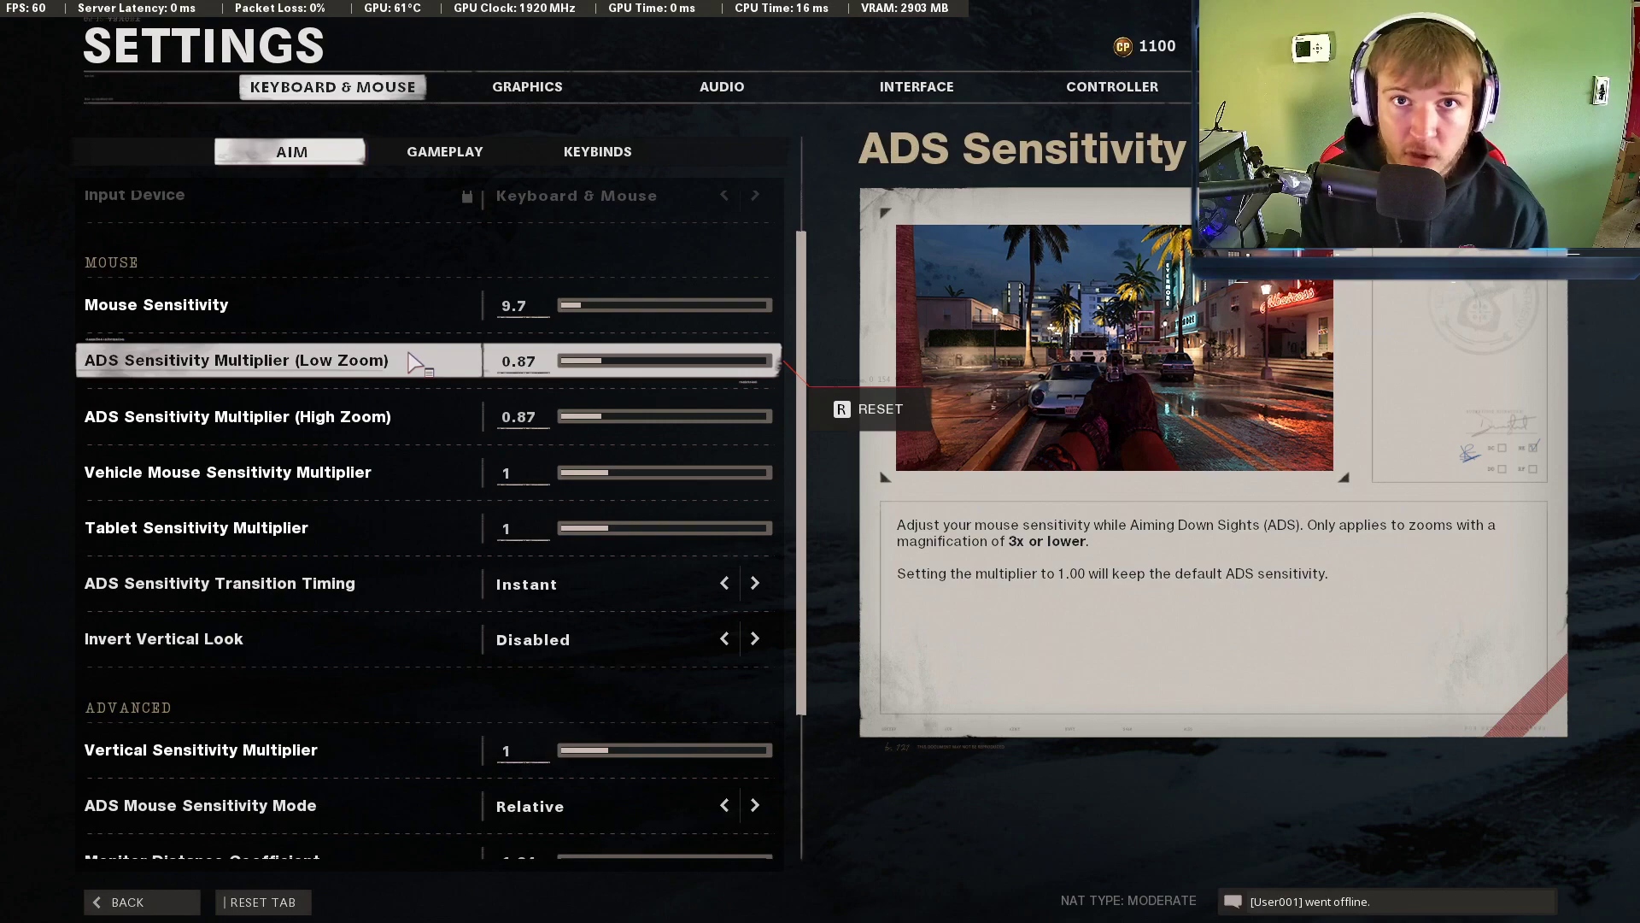
Review the advanced mouse settings, from Vertical Sensitivity Multiplier down to Mouse Filtering
scroll(357, 533, down, 3)
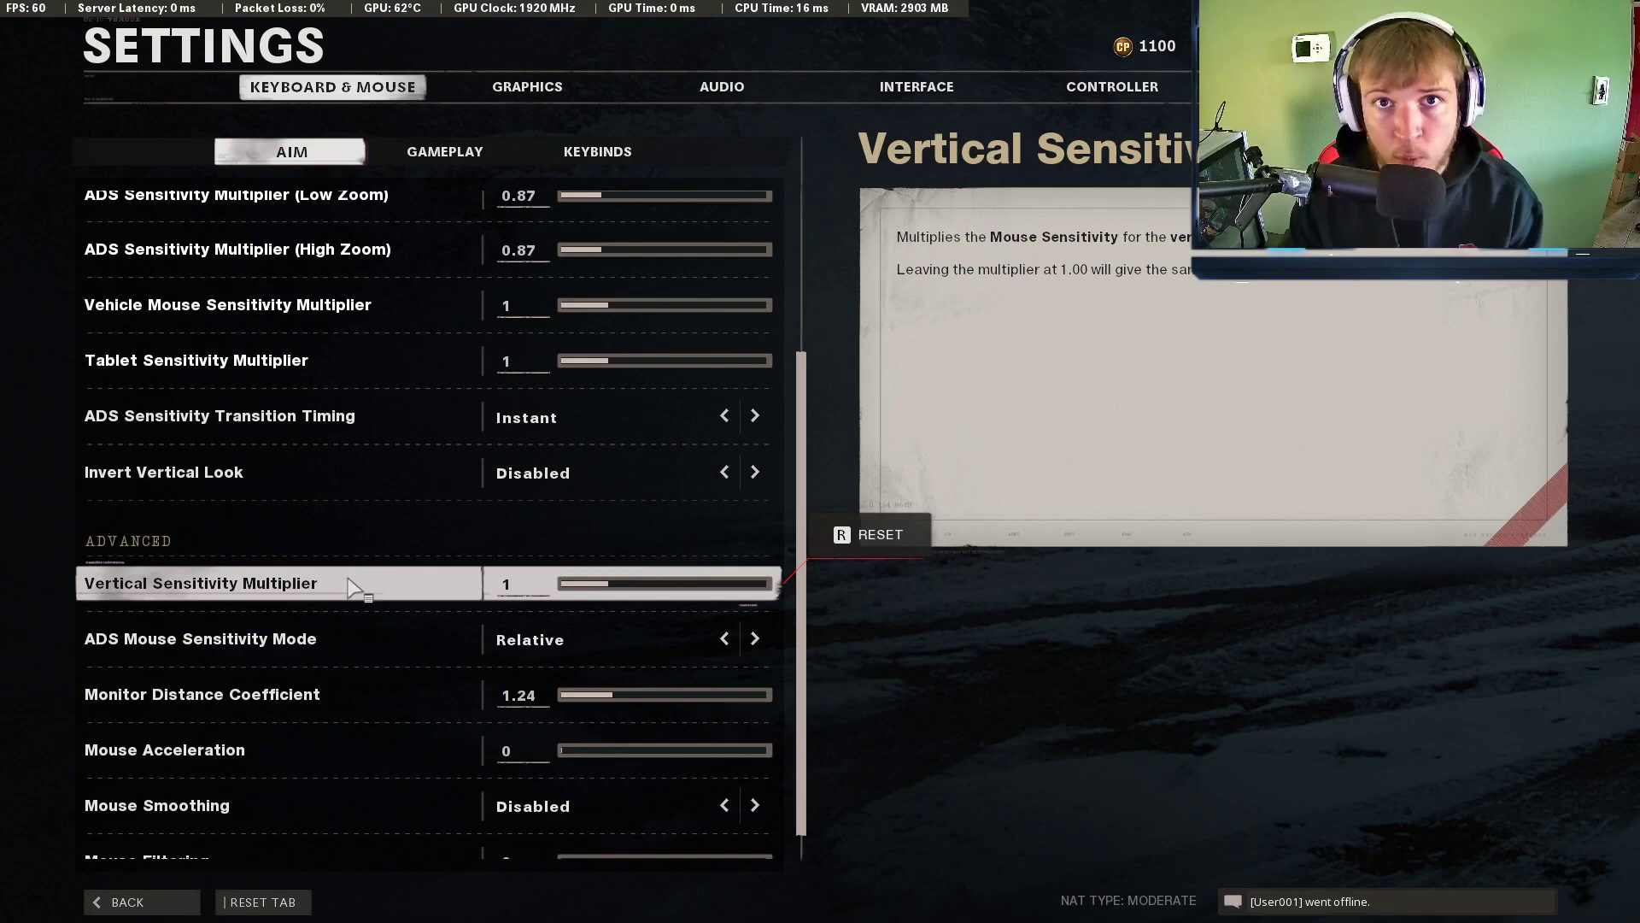
scroll(358, 598, down, 1)
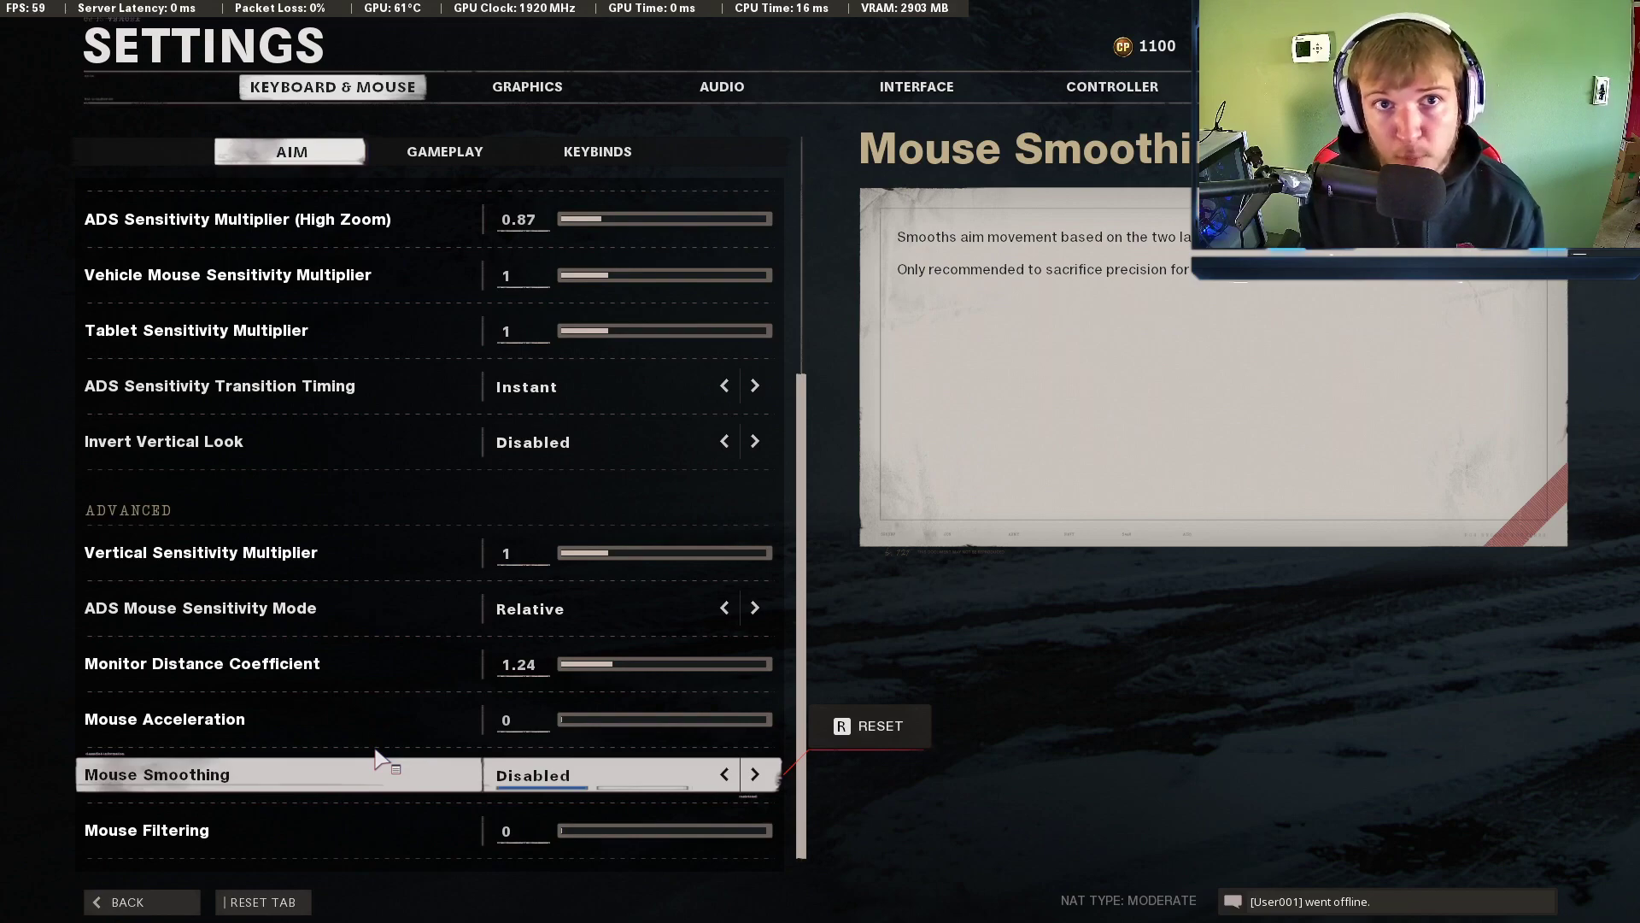
In the keyboard and mouse gameplay settings, switch Aim Down Sight Behavior to Toggle and back to Hold
click(444, 151)
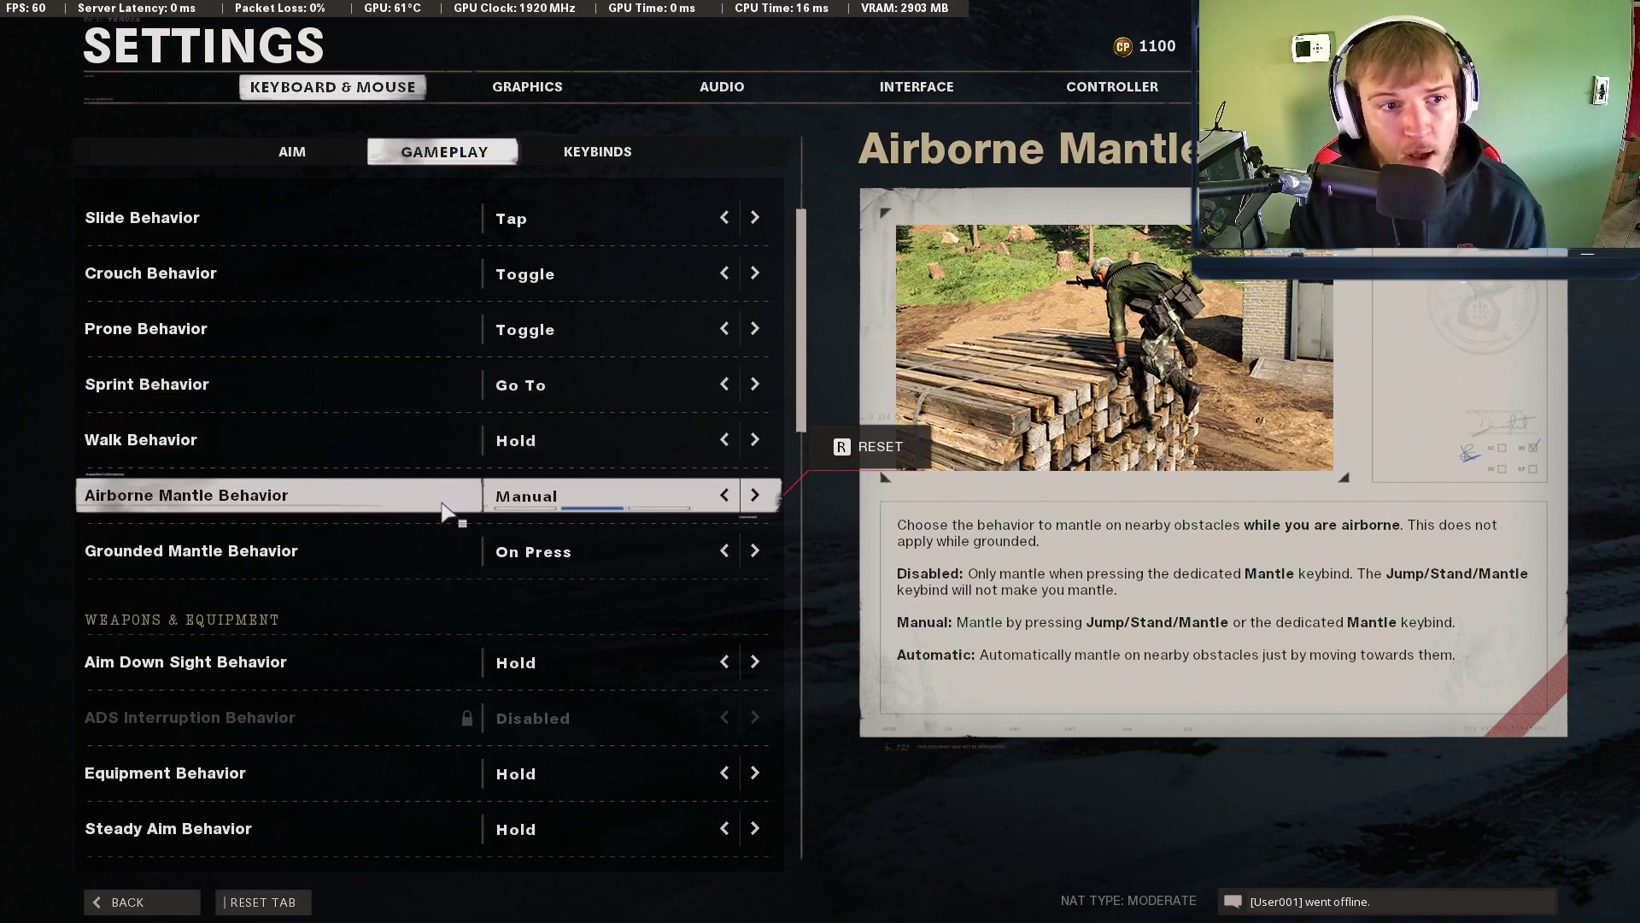
scroll(442, 511, down, 3)
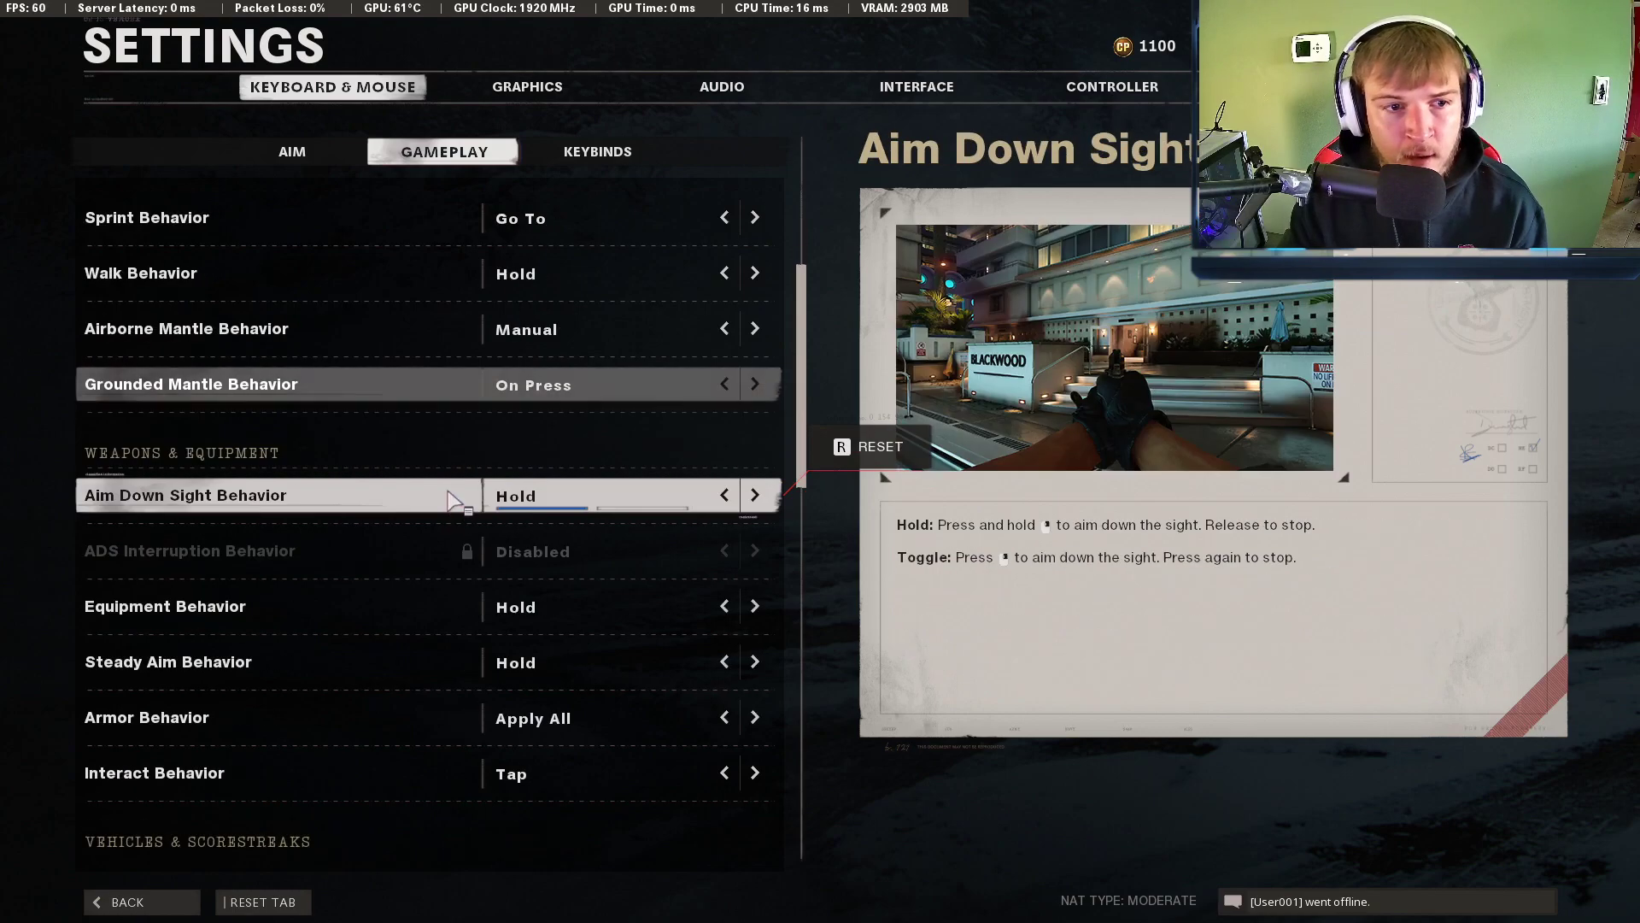
click(755, 496)
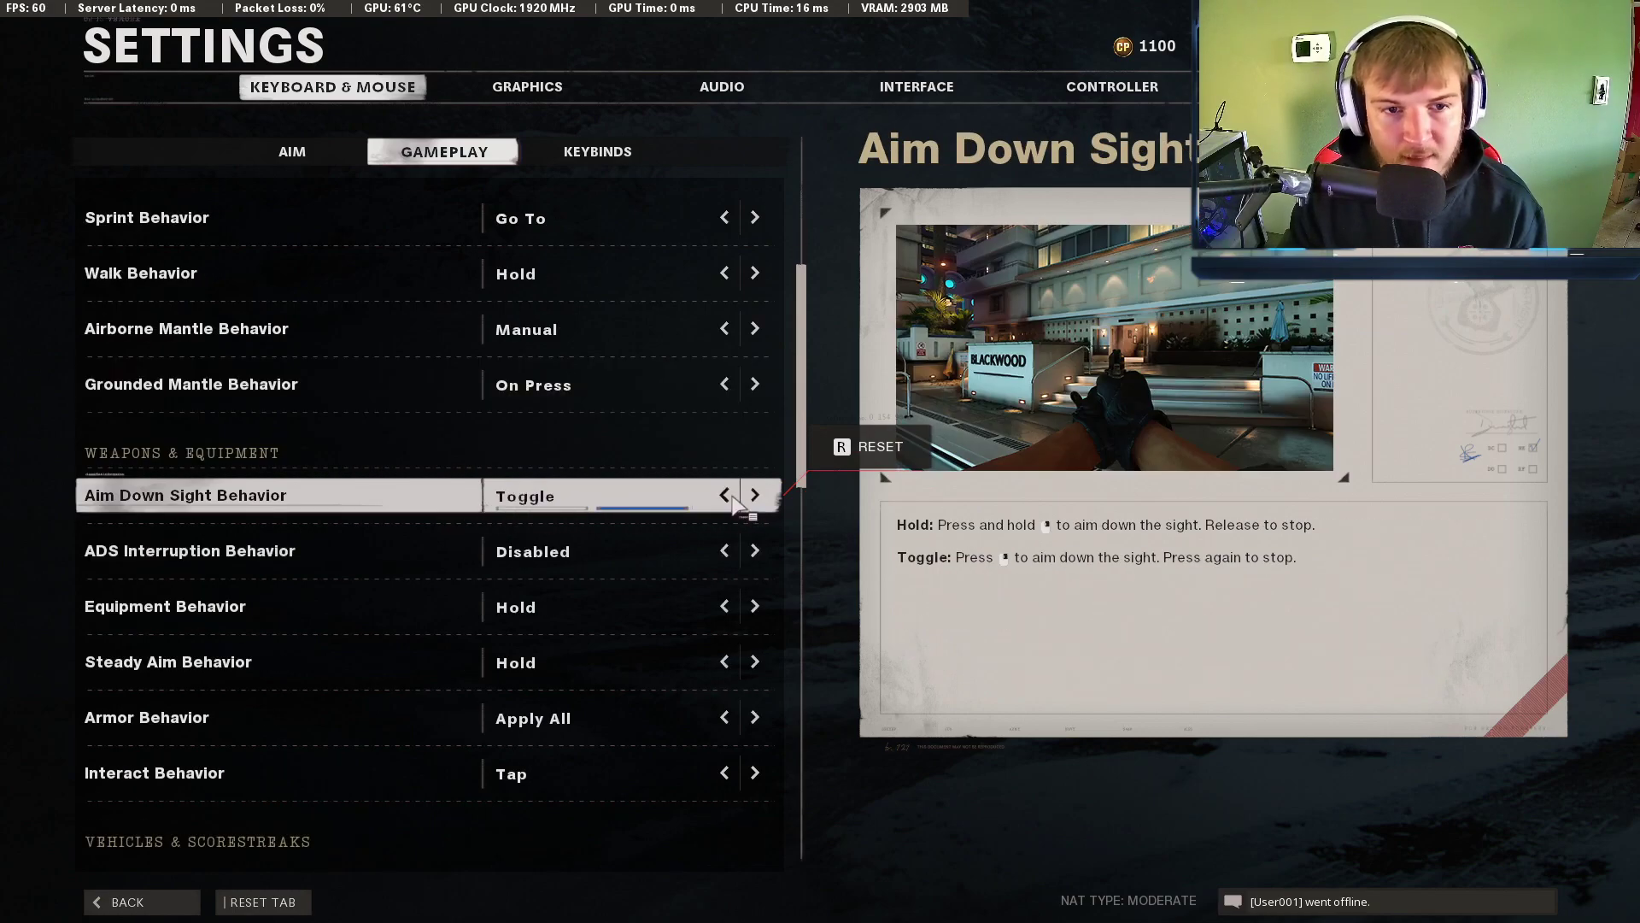
click(726, 497)
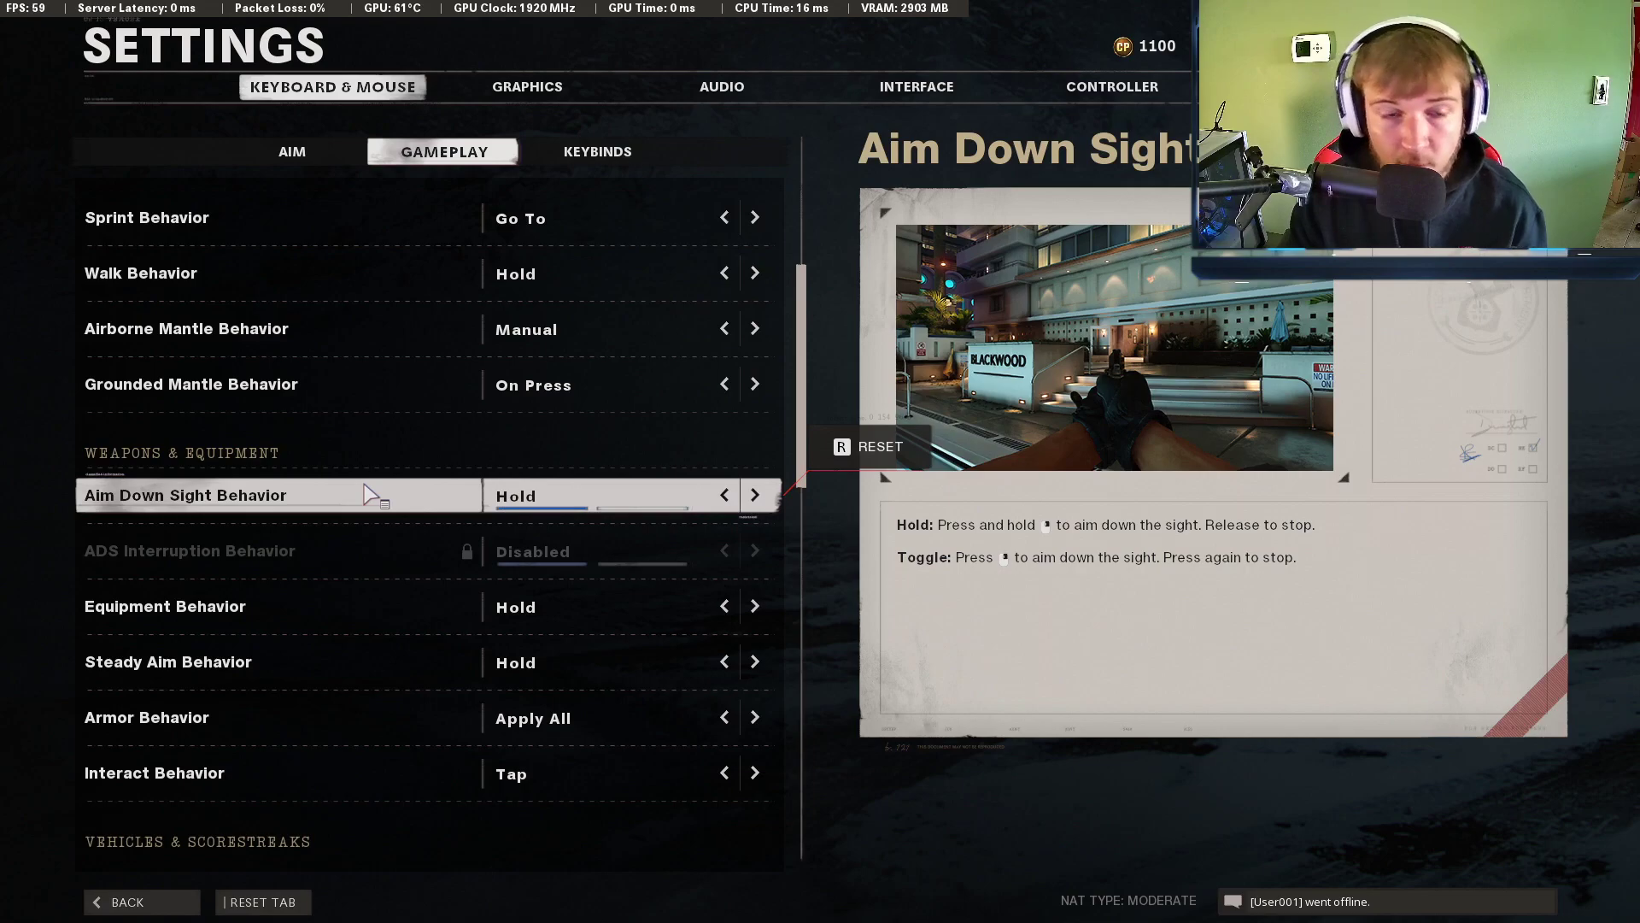
Review the equipment, interaction and vehicle behavior settings, and look through the movement and weapon keybinds
scroll(368, 491, down, 2)
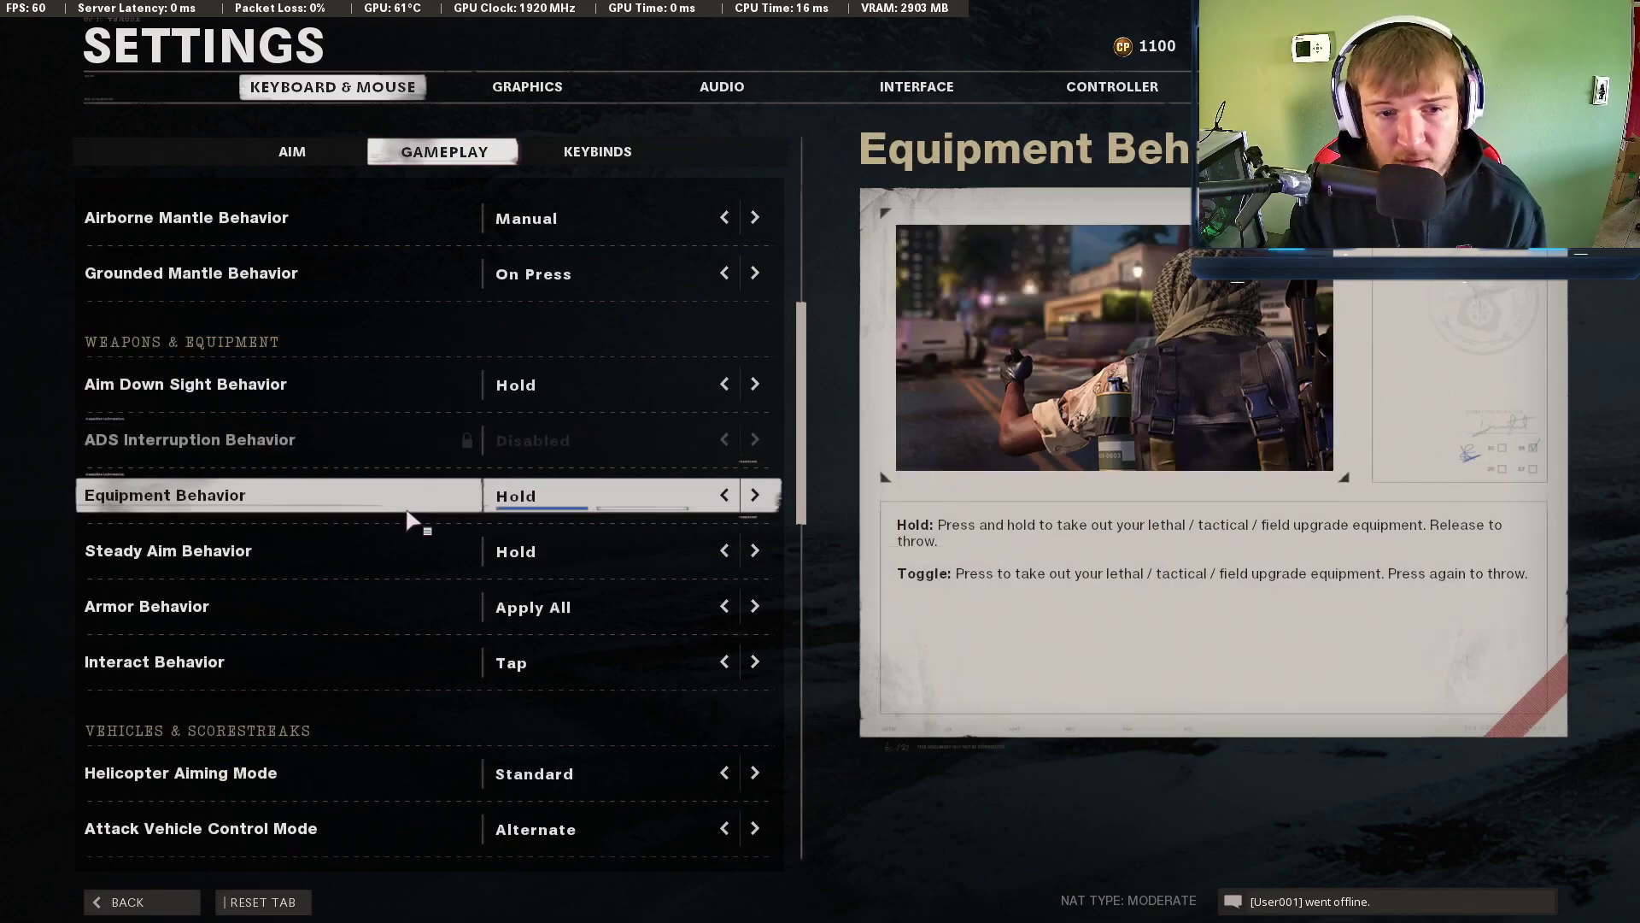
scroll(408, 519, down, 4)
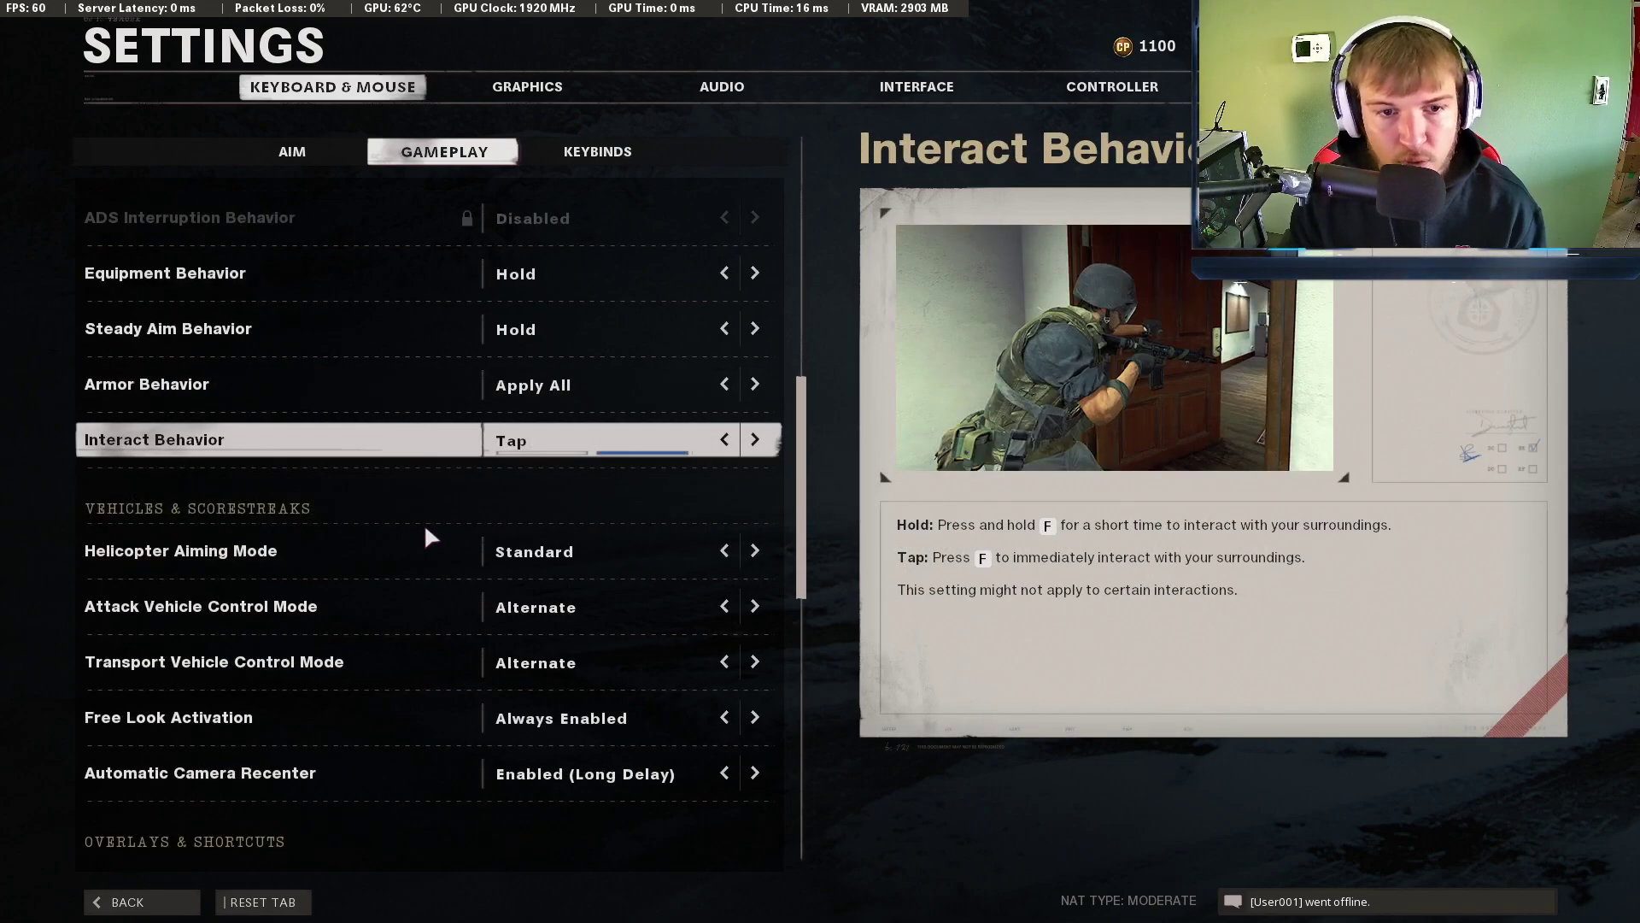
click(598, 152)
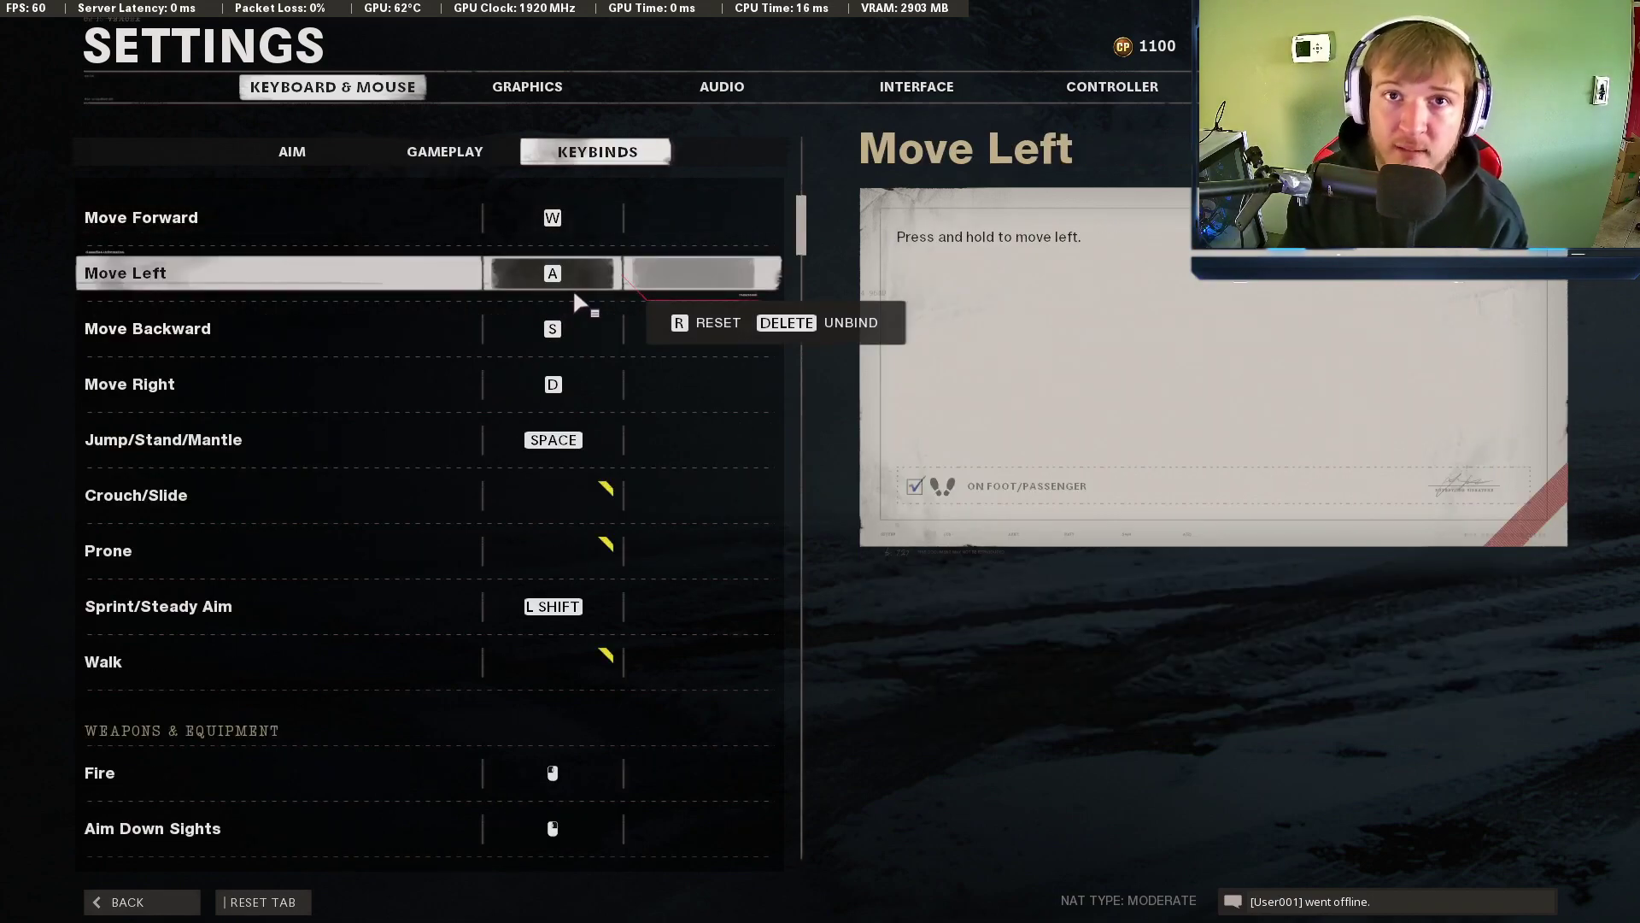
scroll(636, 431, down, 1)
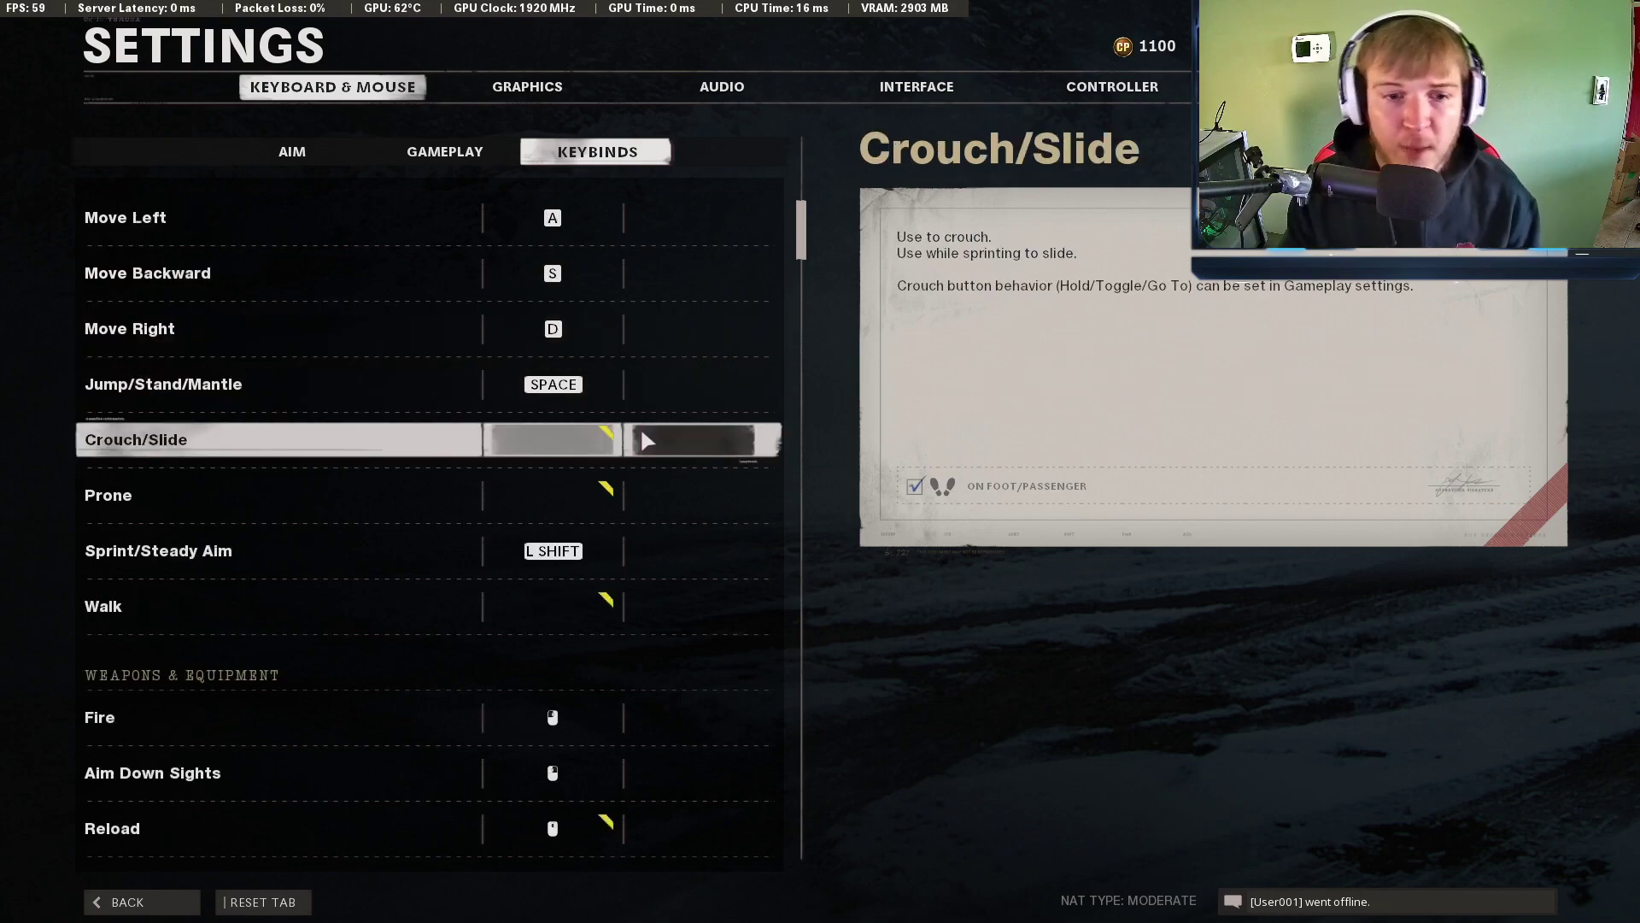
scroll(645, 474, down, 2)
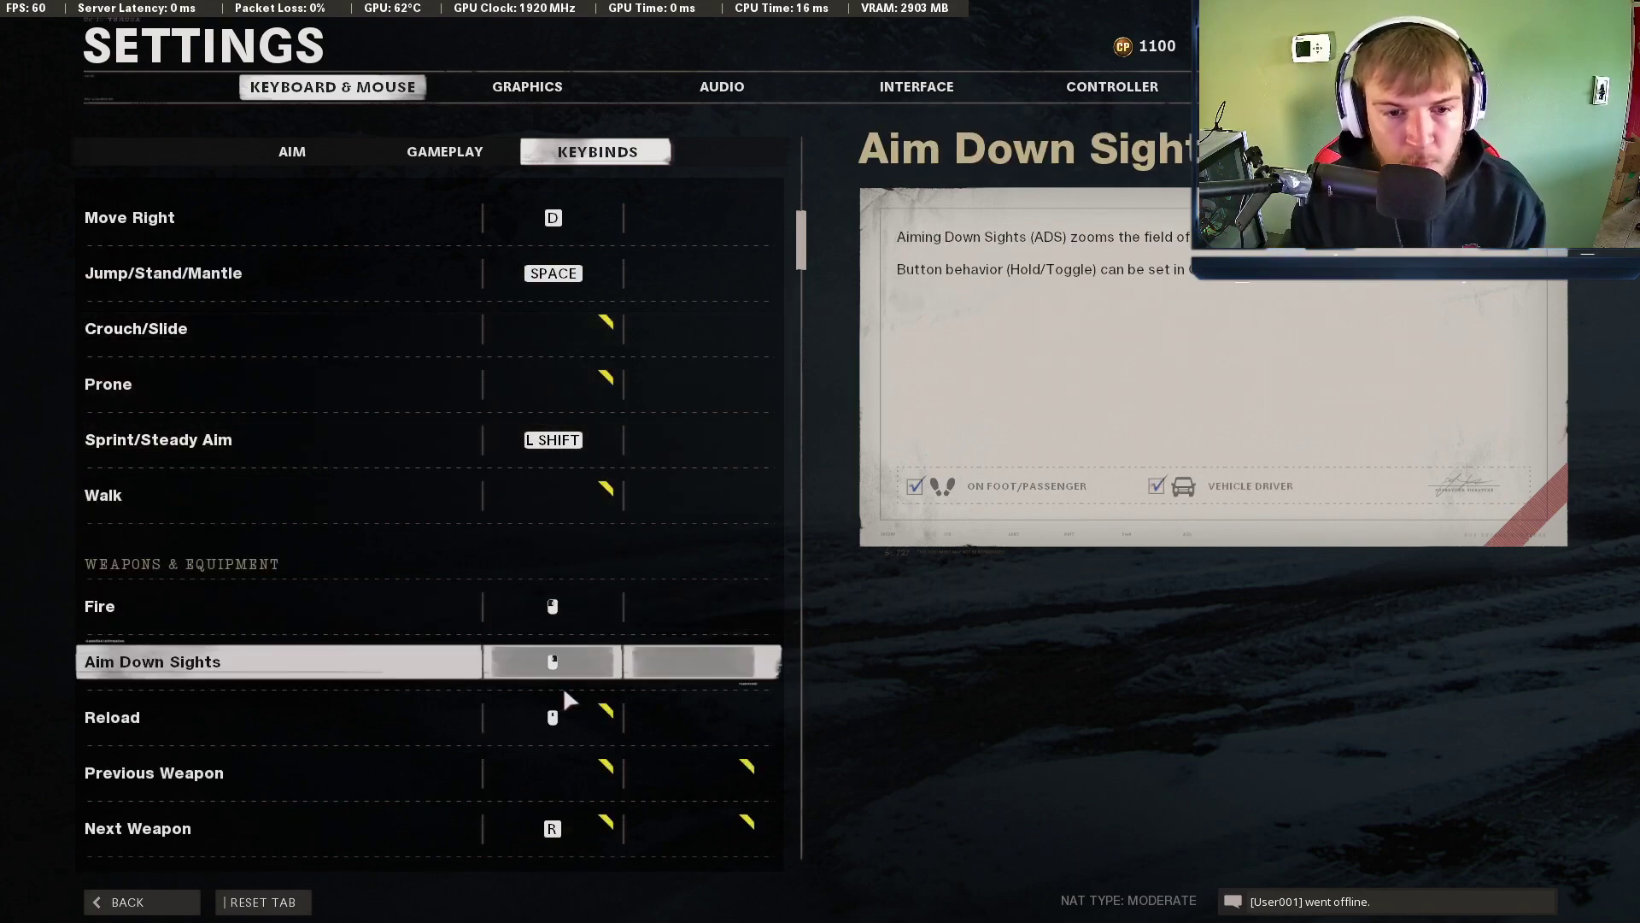
scroll(562, 685, down, 1)
scroll(586, 700, down, 1)
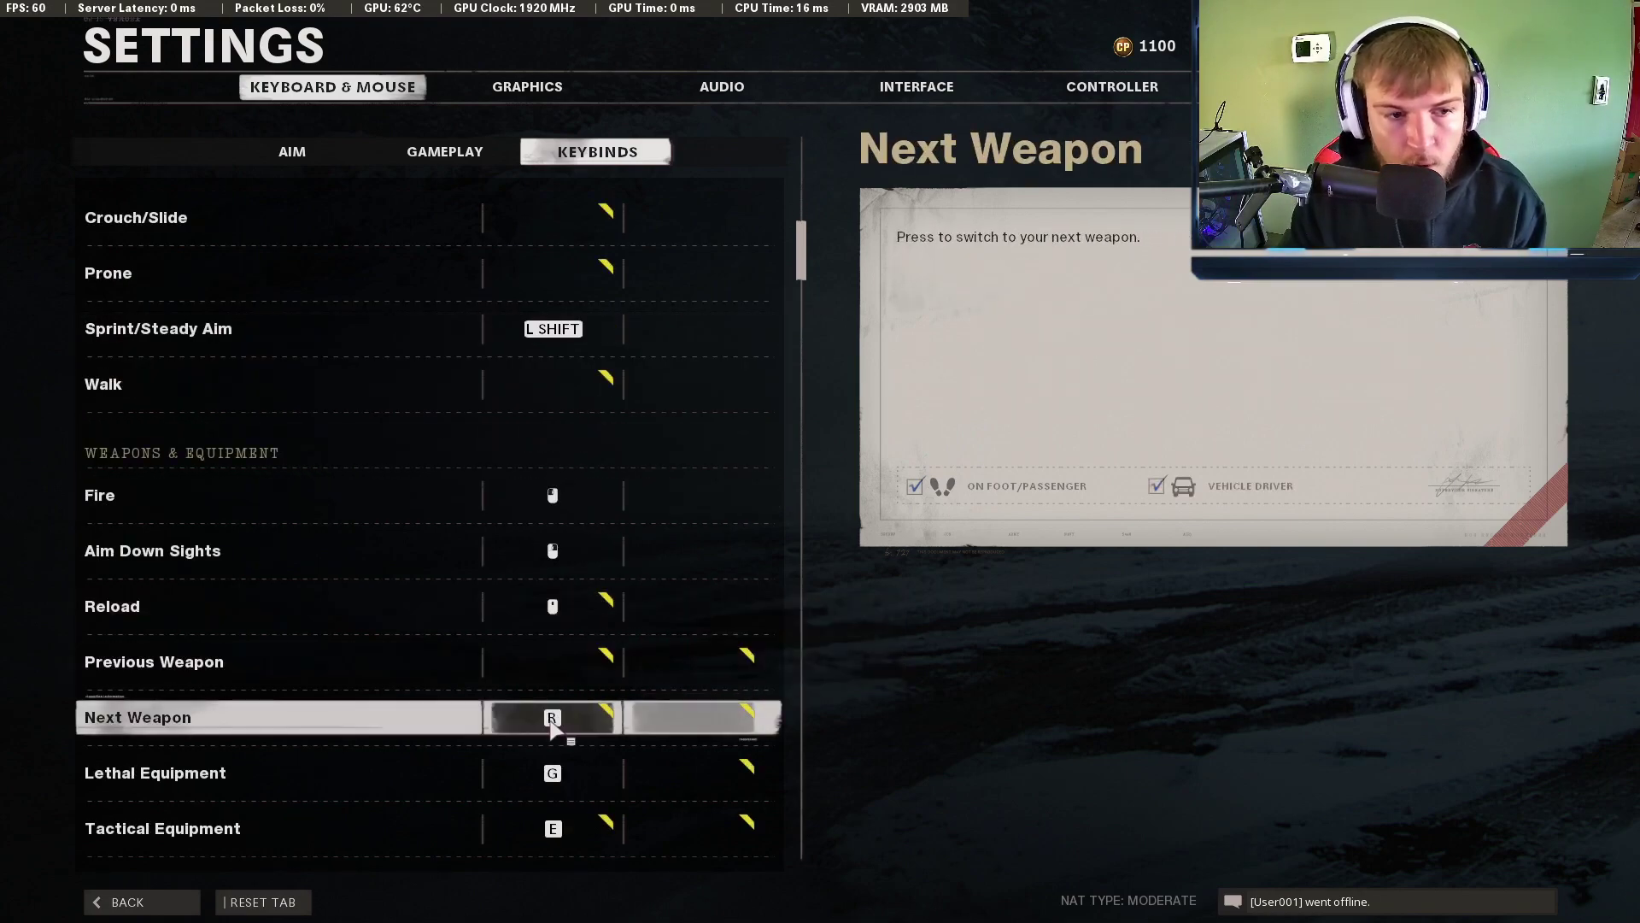
scroll(558, 731, down, 1)
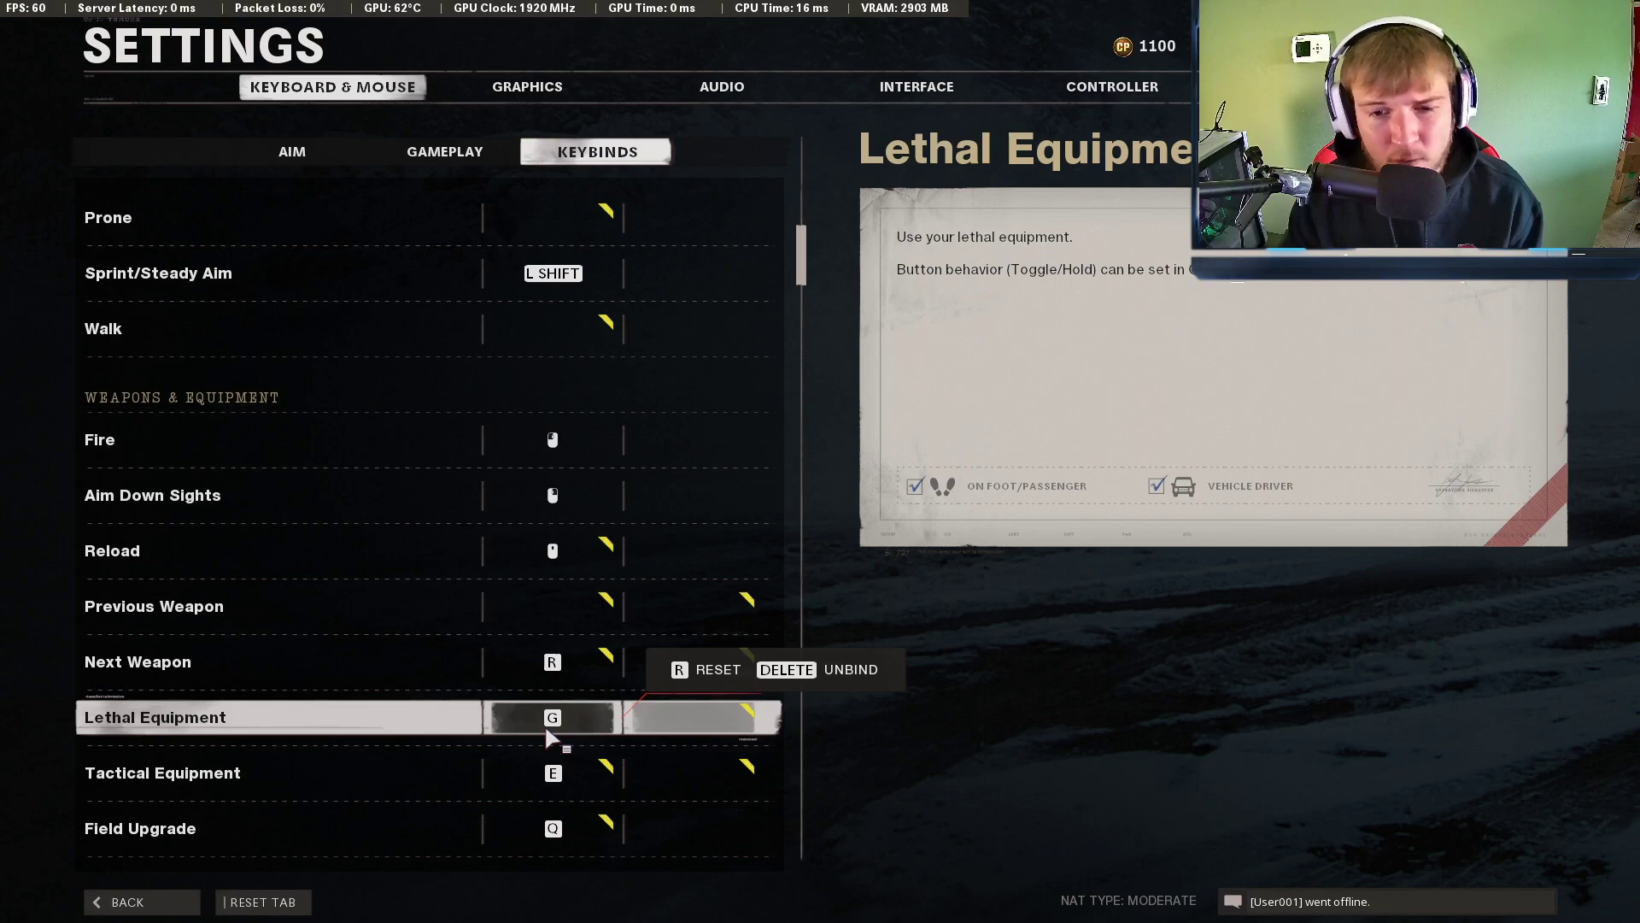
scroll(550, 735, down, 3)
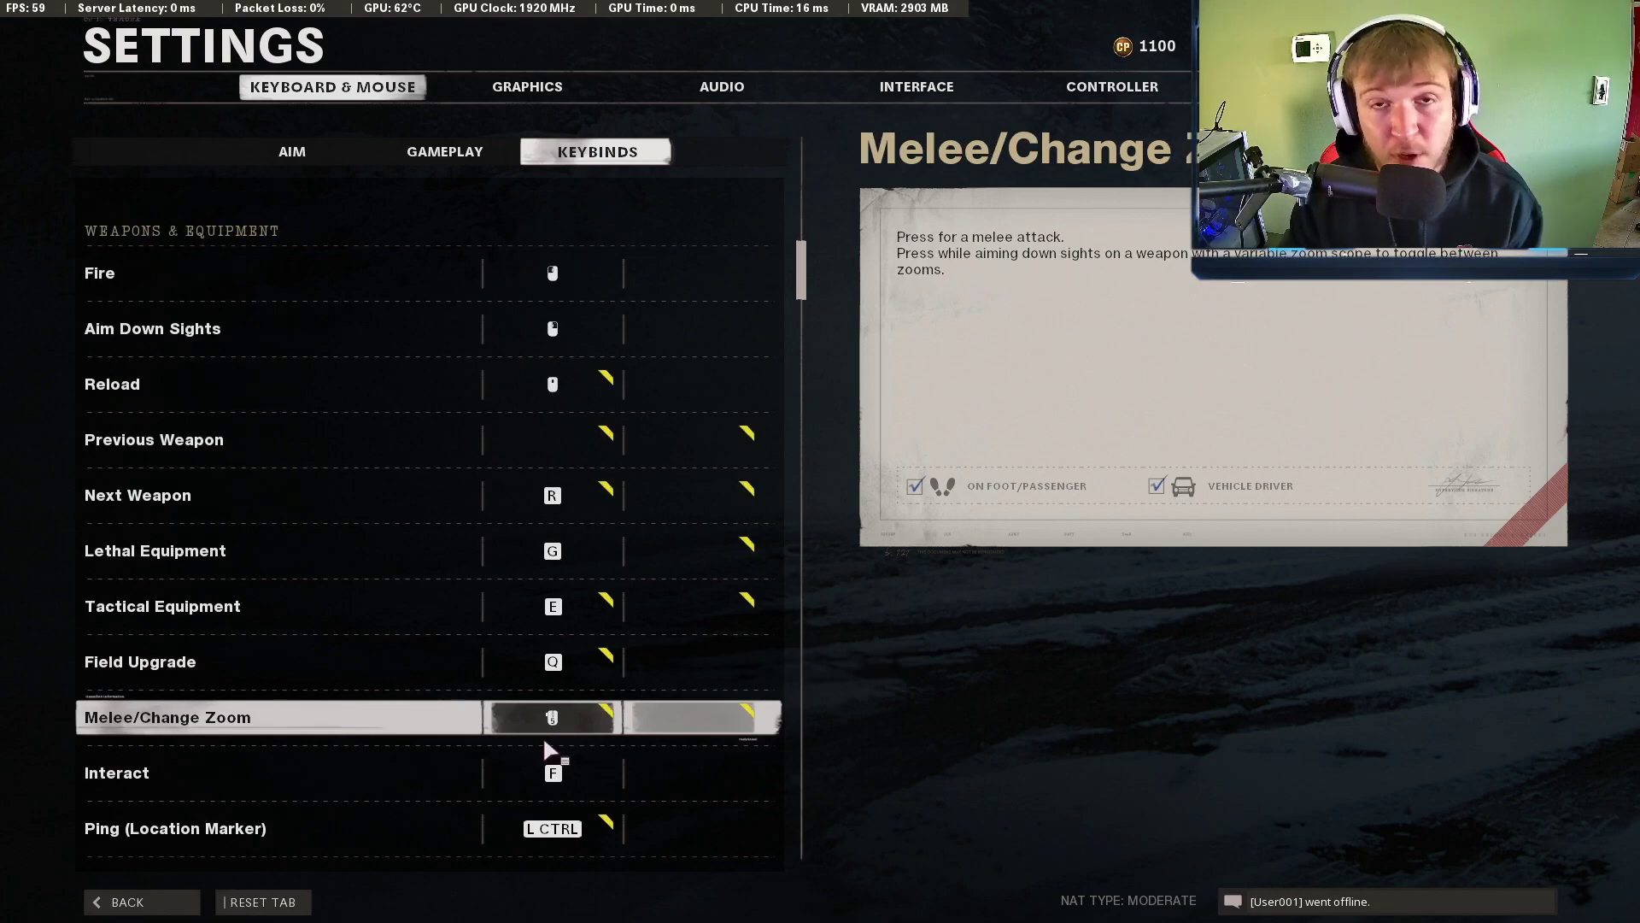
scroll(512, 766, down, 1)
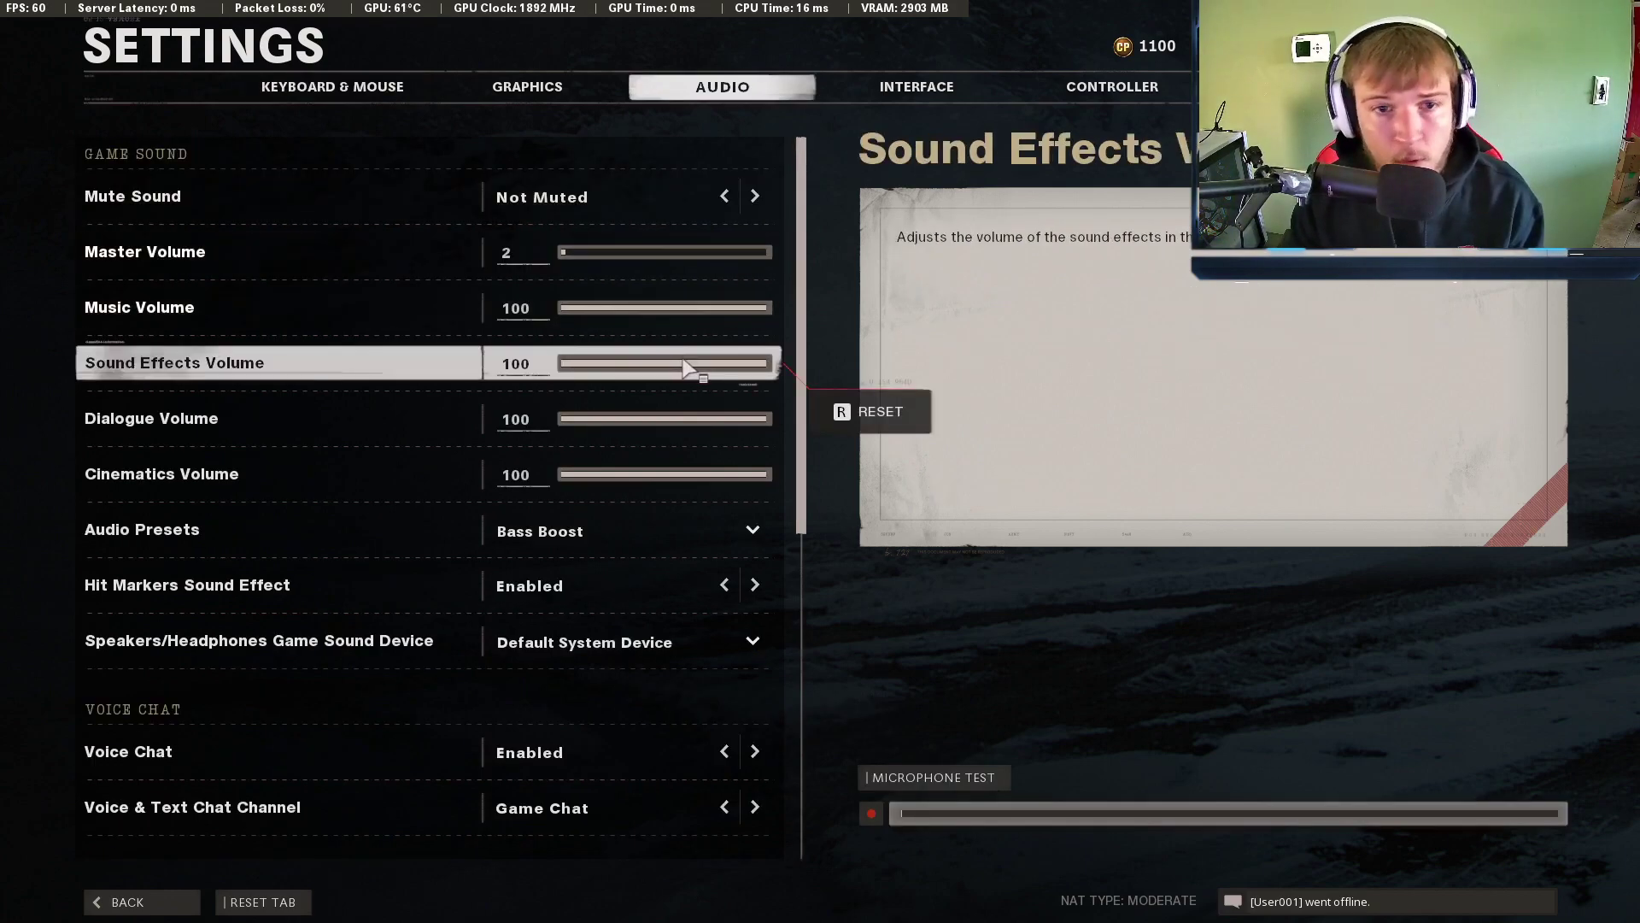
View the options available for Audio Presets in the audio settings
scroll(691, 371, down, 1)
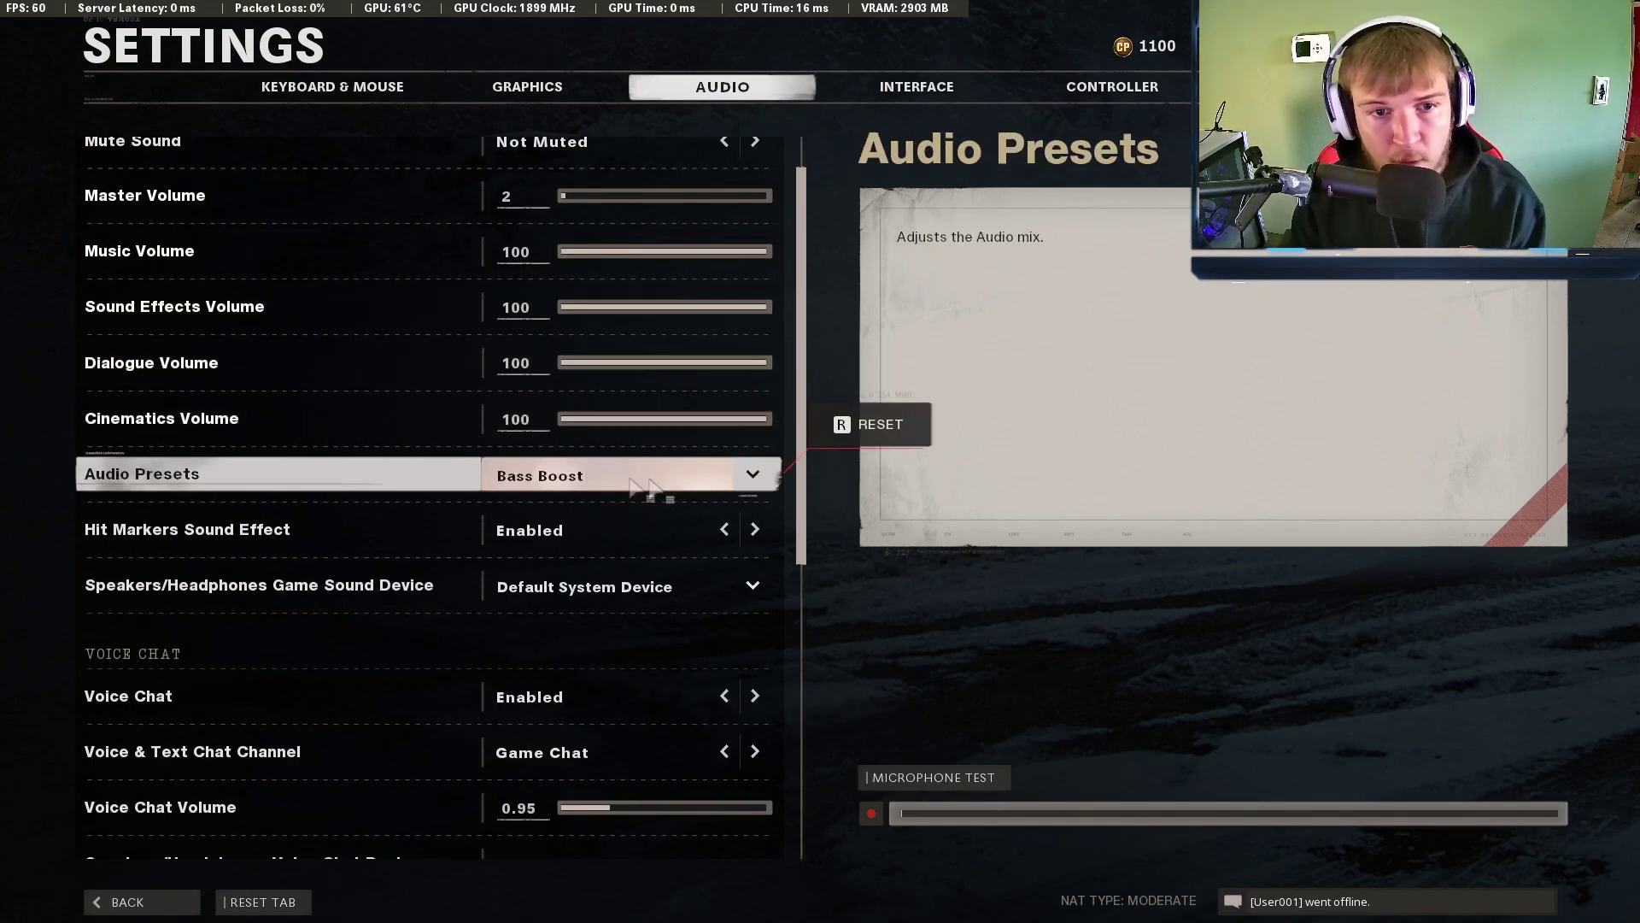
click(753, 485)
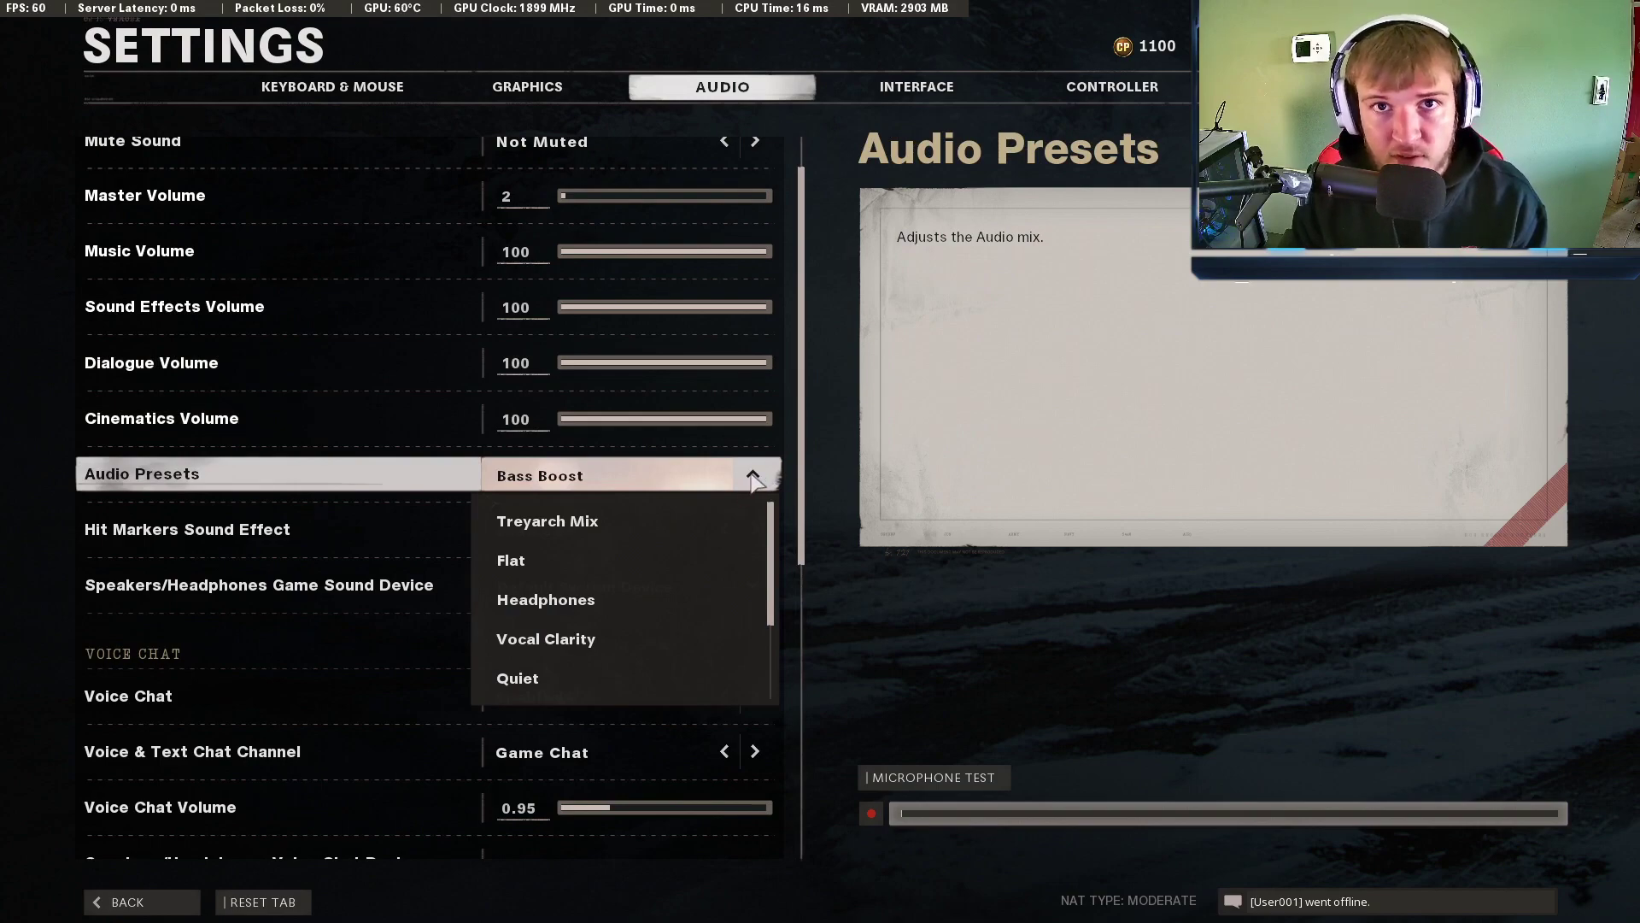
click(753, 484)
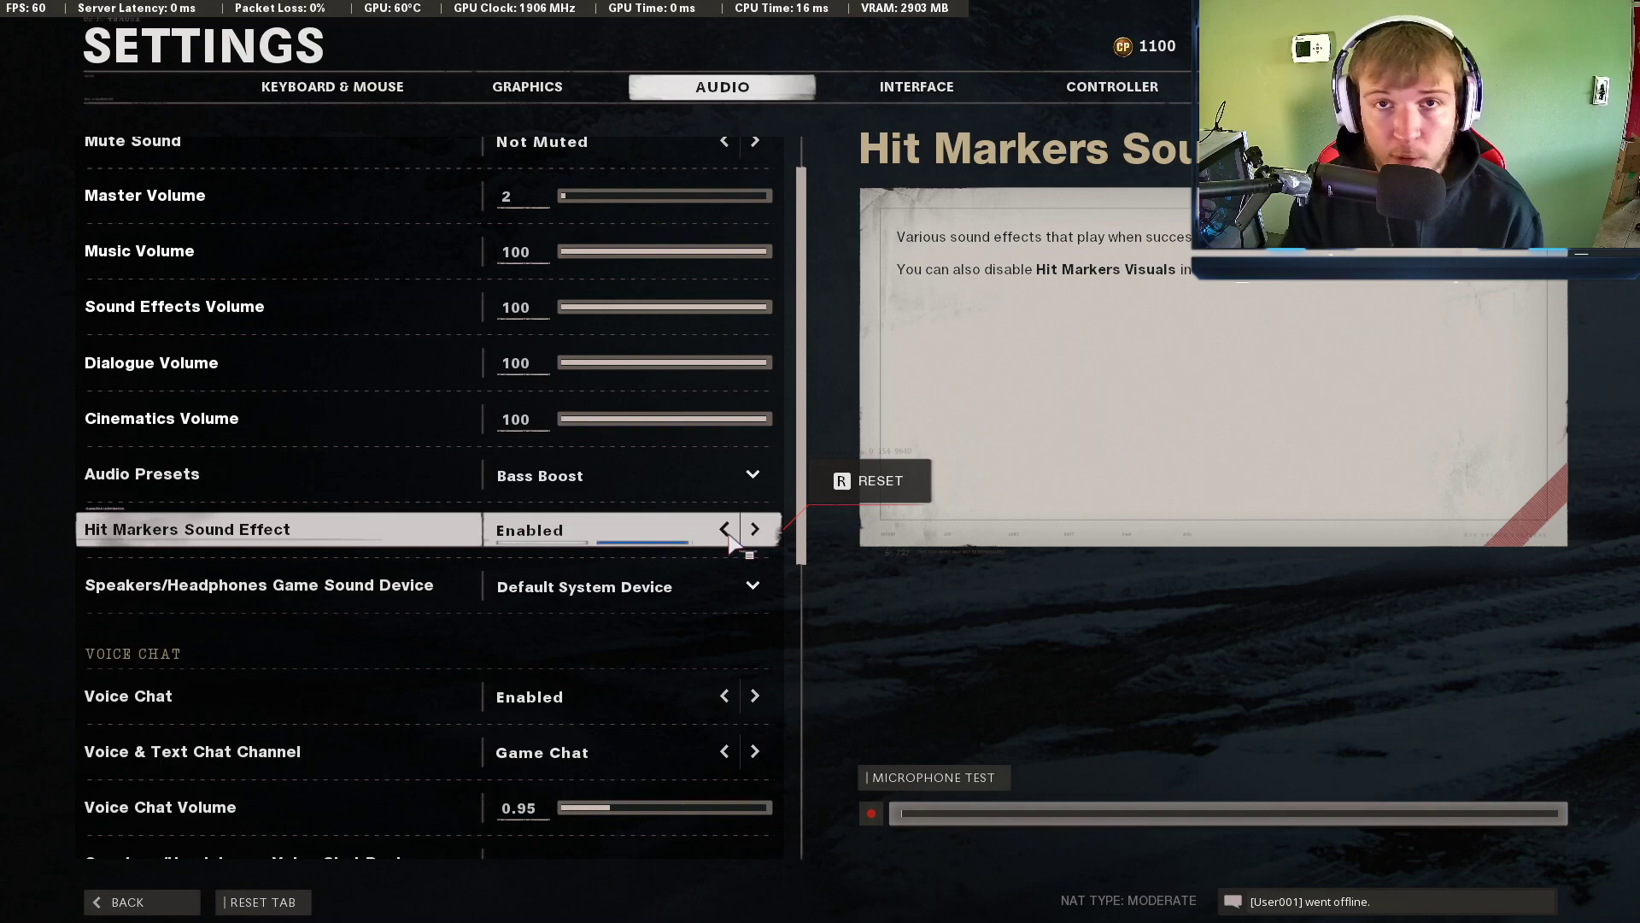
Go to the interface settings and examine the HUD element and telemetry options, including FPS Counter and GPU Temperature
key(e)
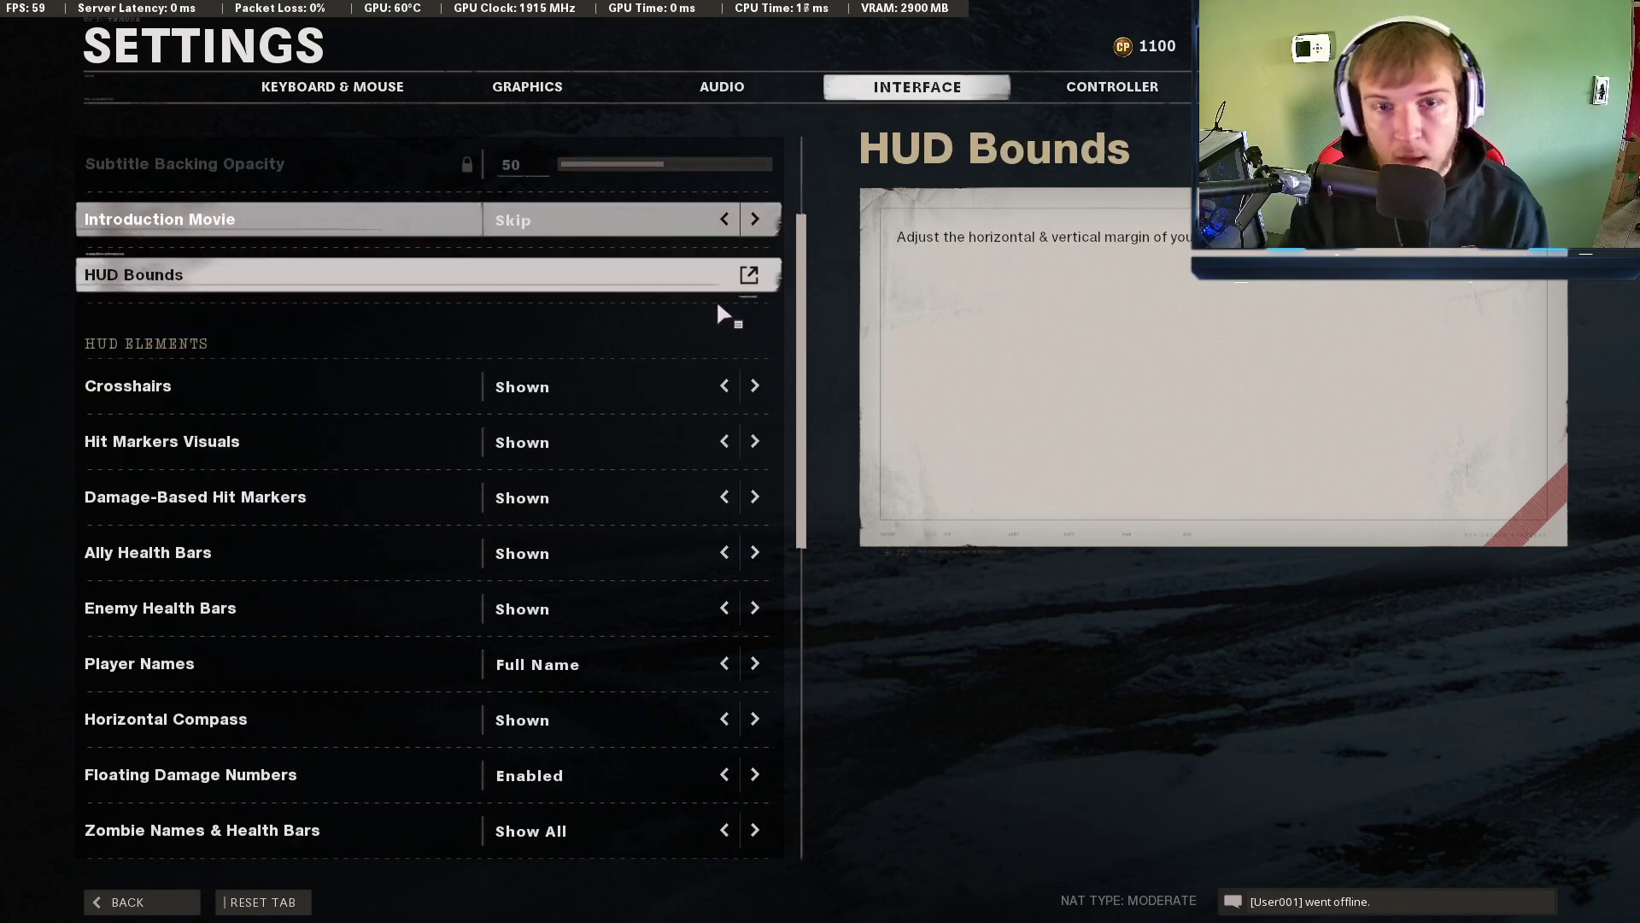
scroll(720, 341, down, 3)
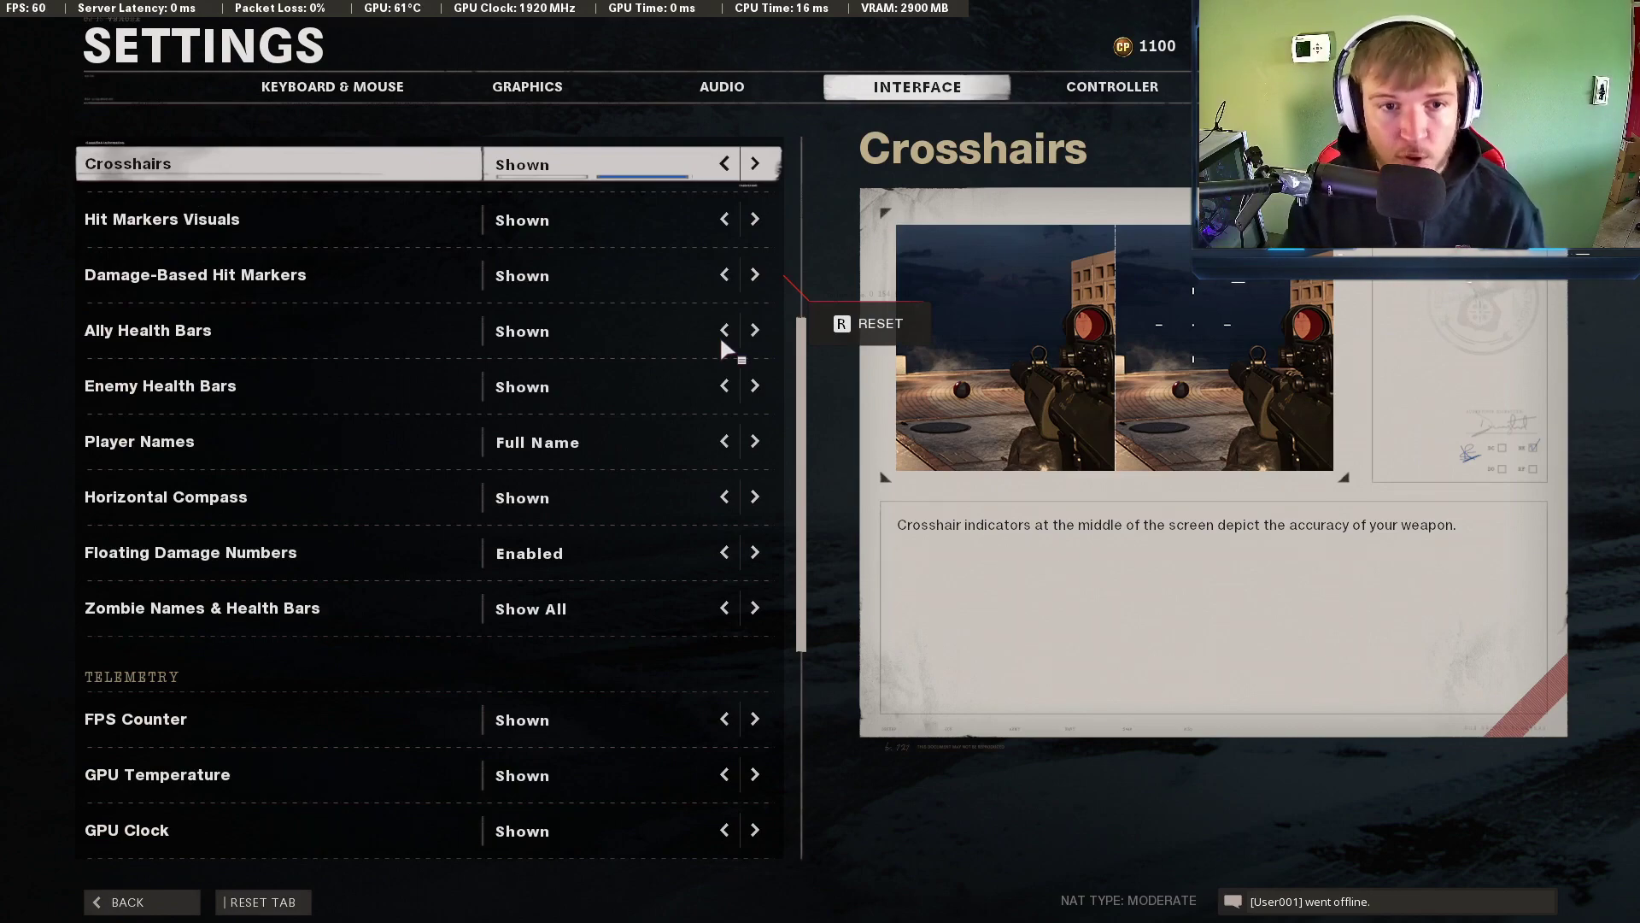
scroll(641, 581, down, 3)
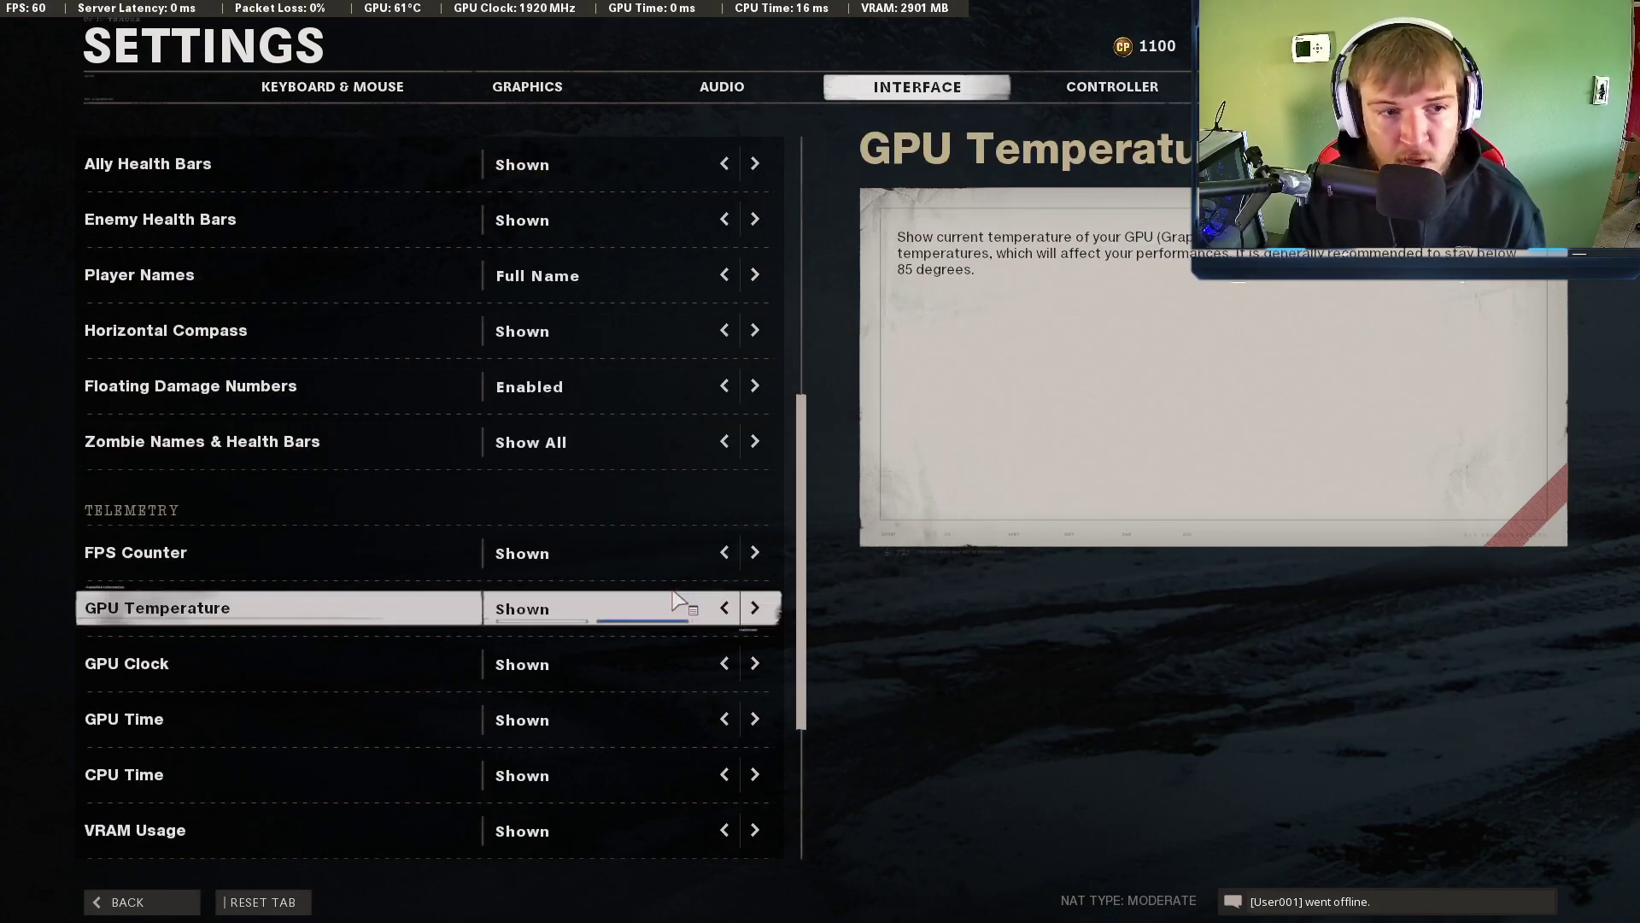
scroll(675, 598, down, 3)
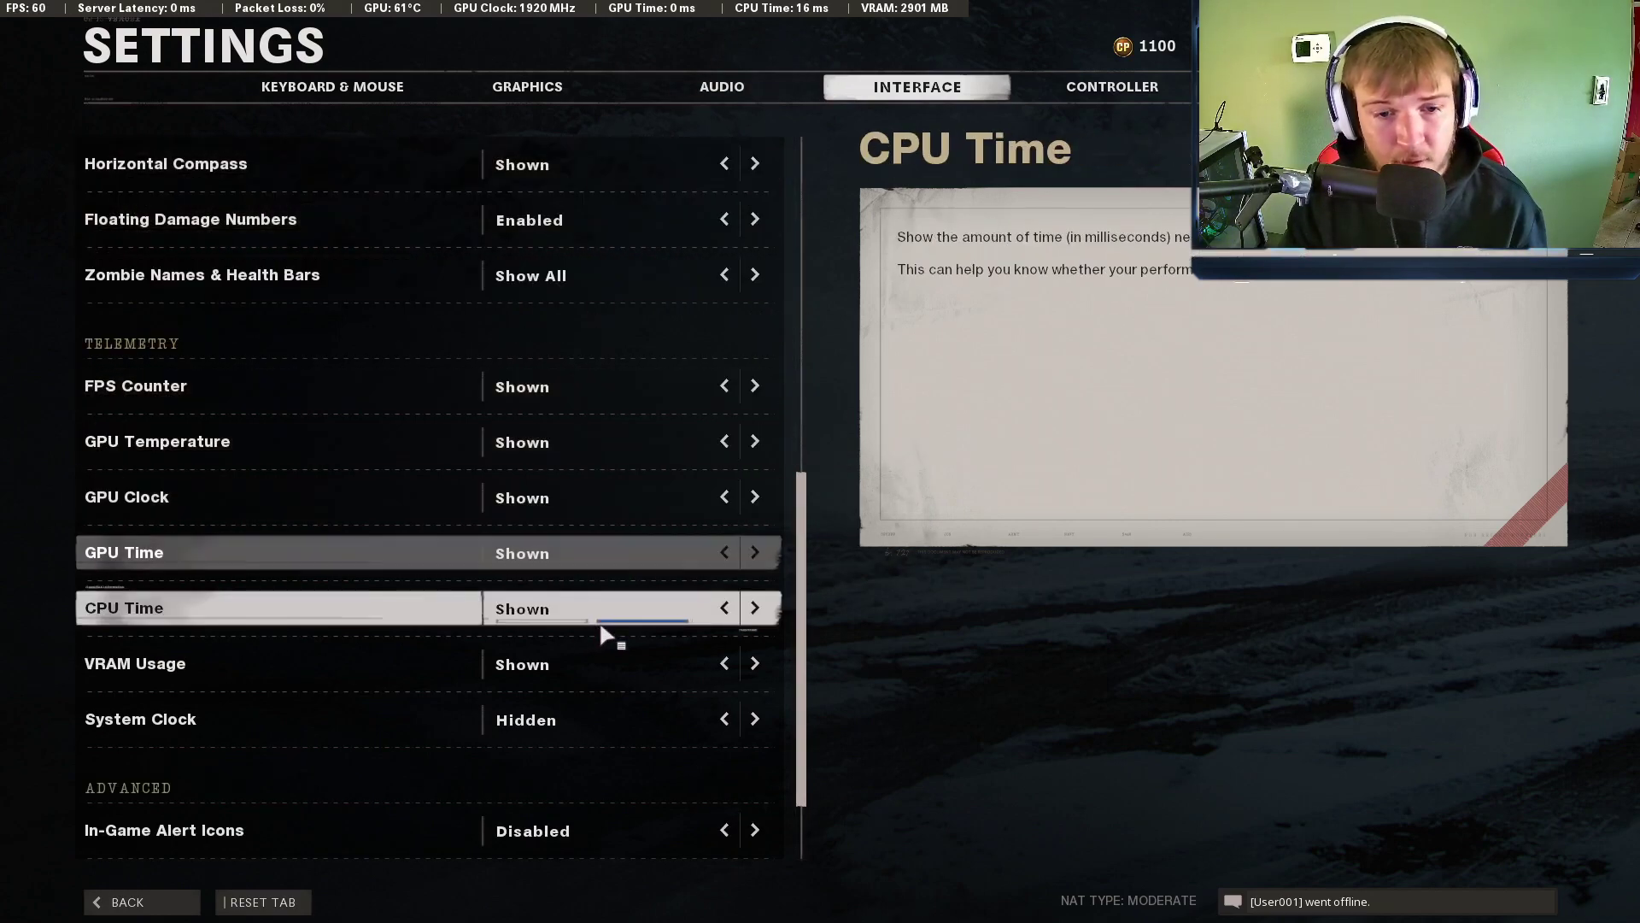
mouse_move(619, 395)
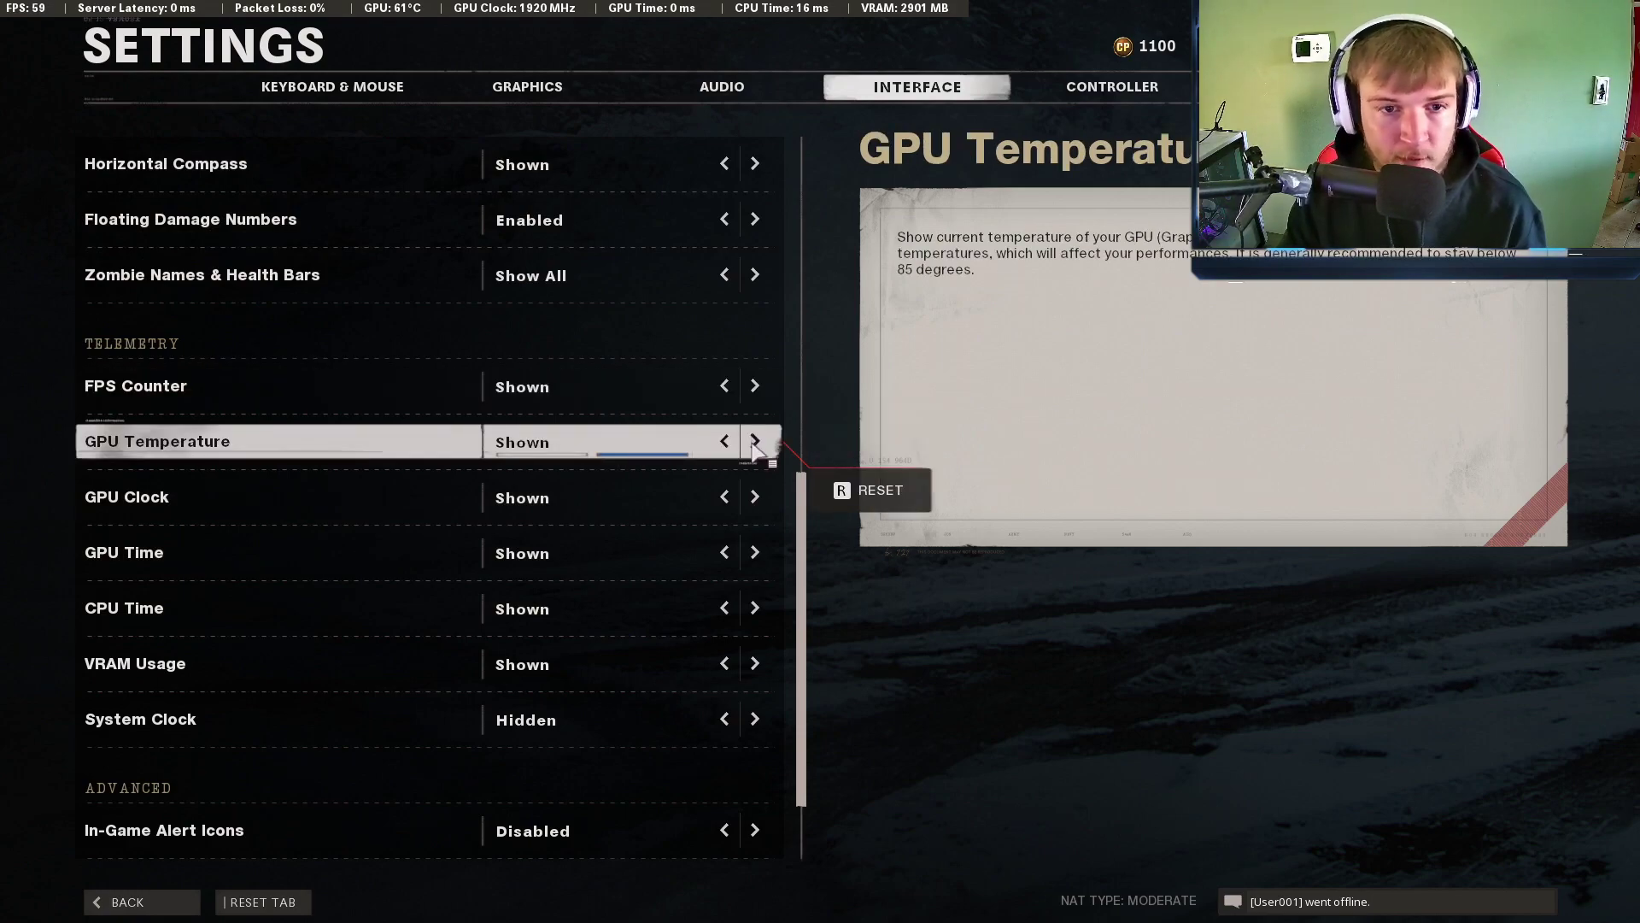
scroll(669, 557, down, 2)
scroll(658, 538, up, 1)
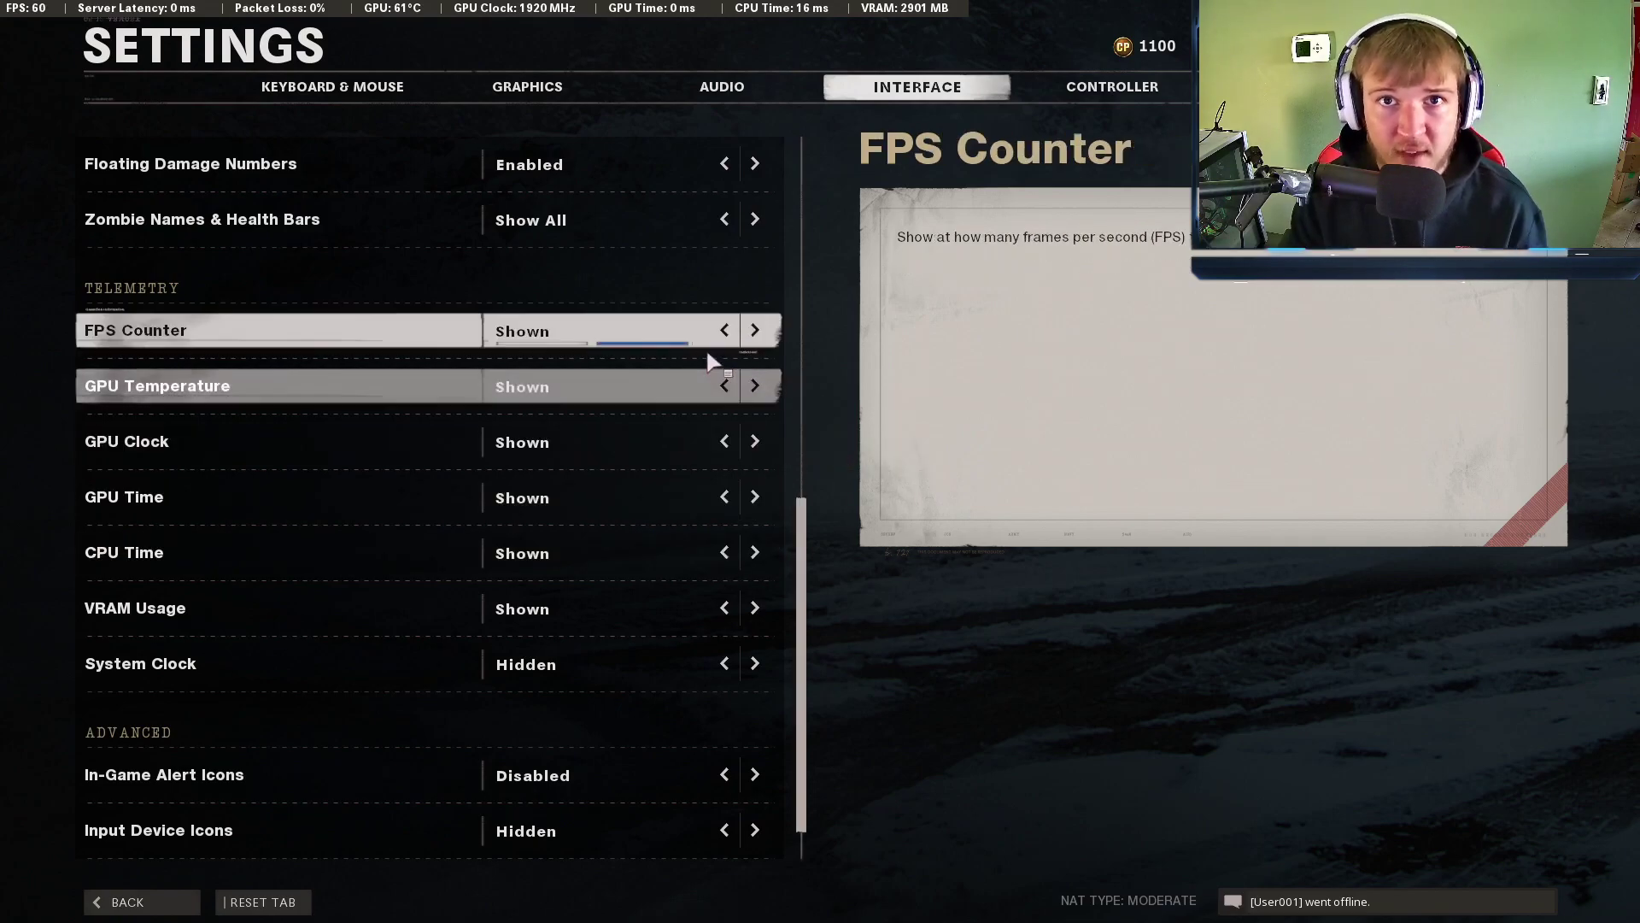
Leave the interface settings and look over the stick sensitivity and button layout options in the controller settings
key(Escape)
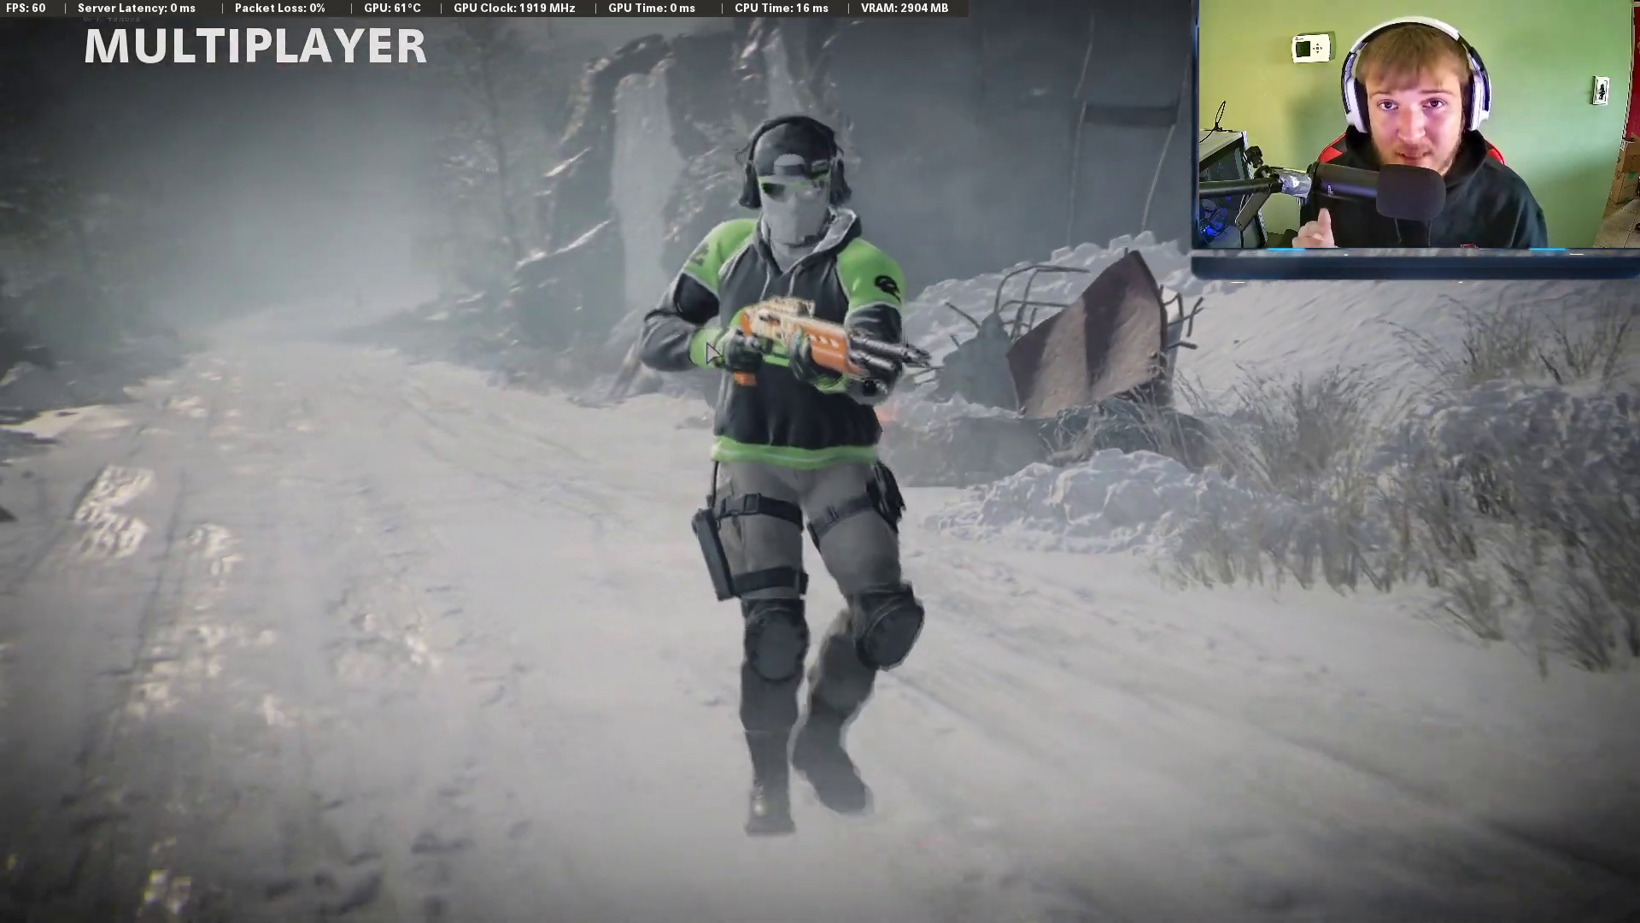
key(Escape)
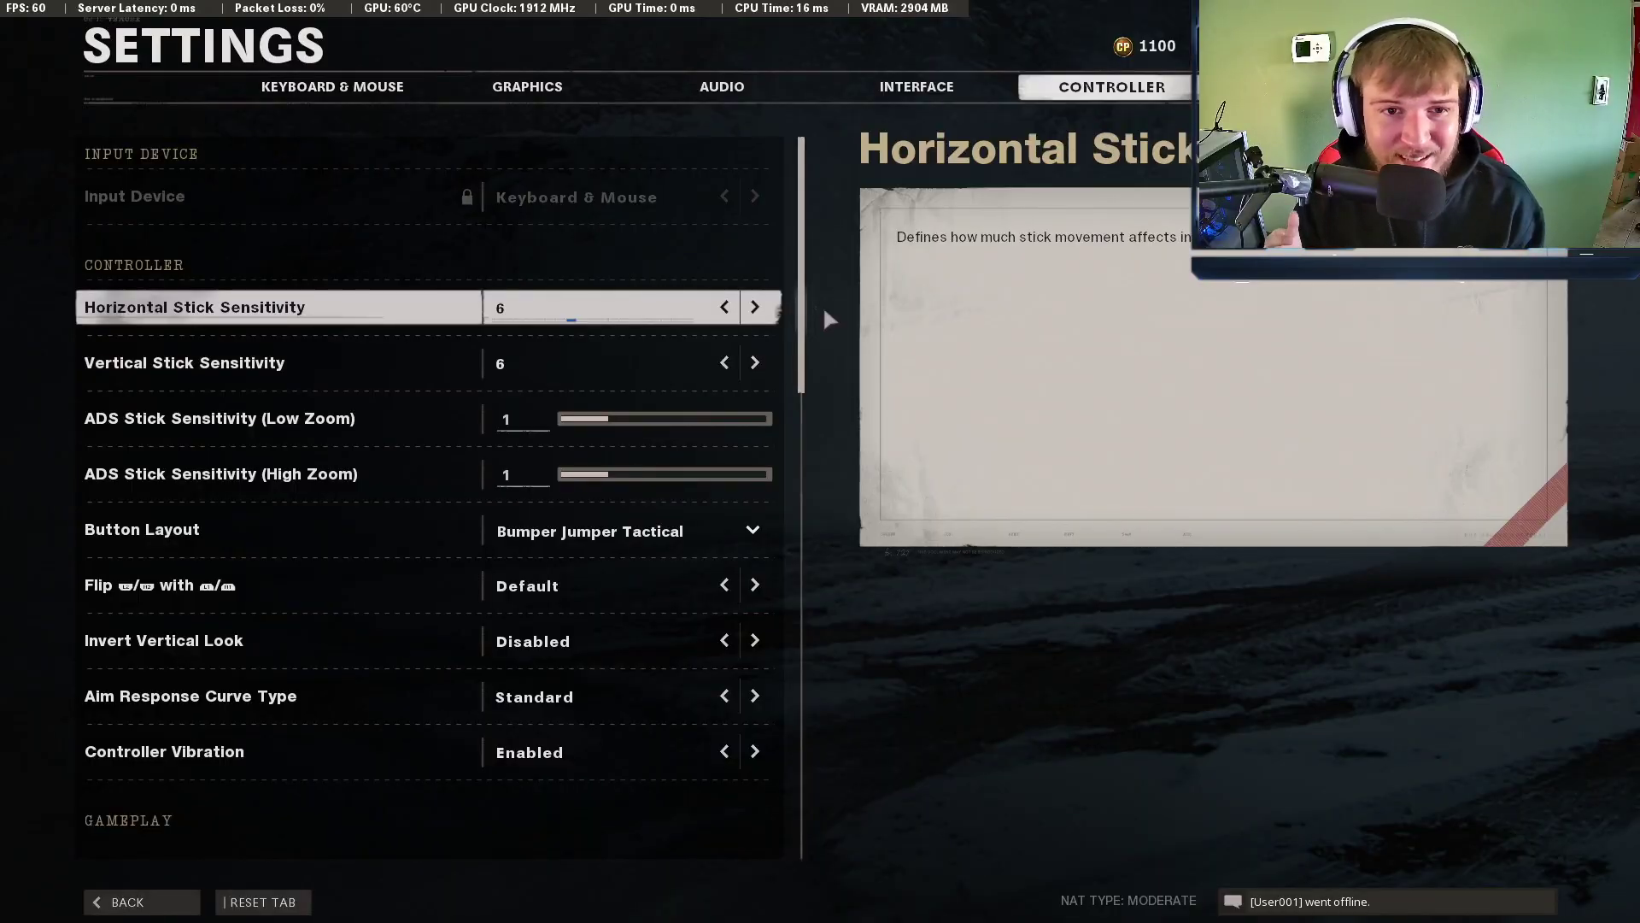
scroll(798, 307, down, 1)
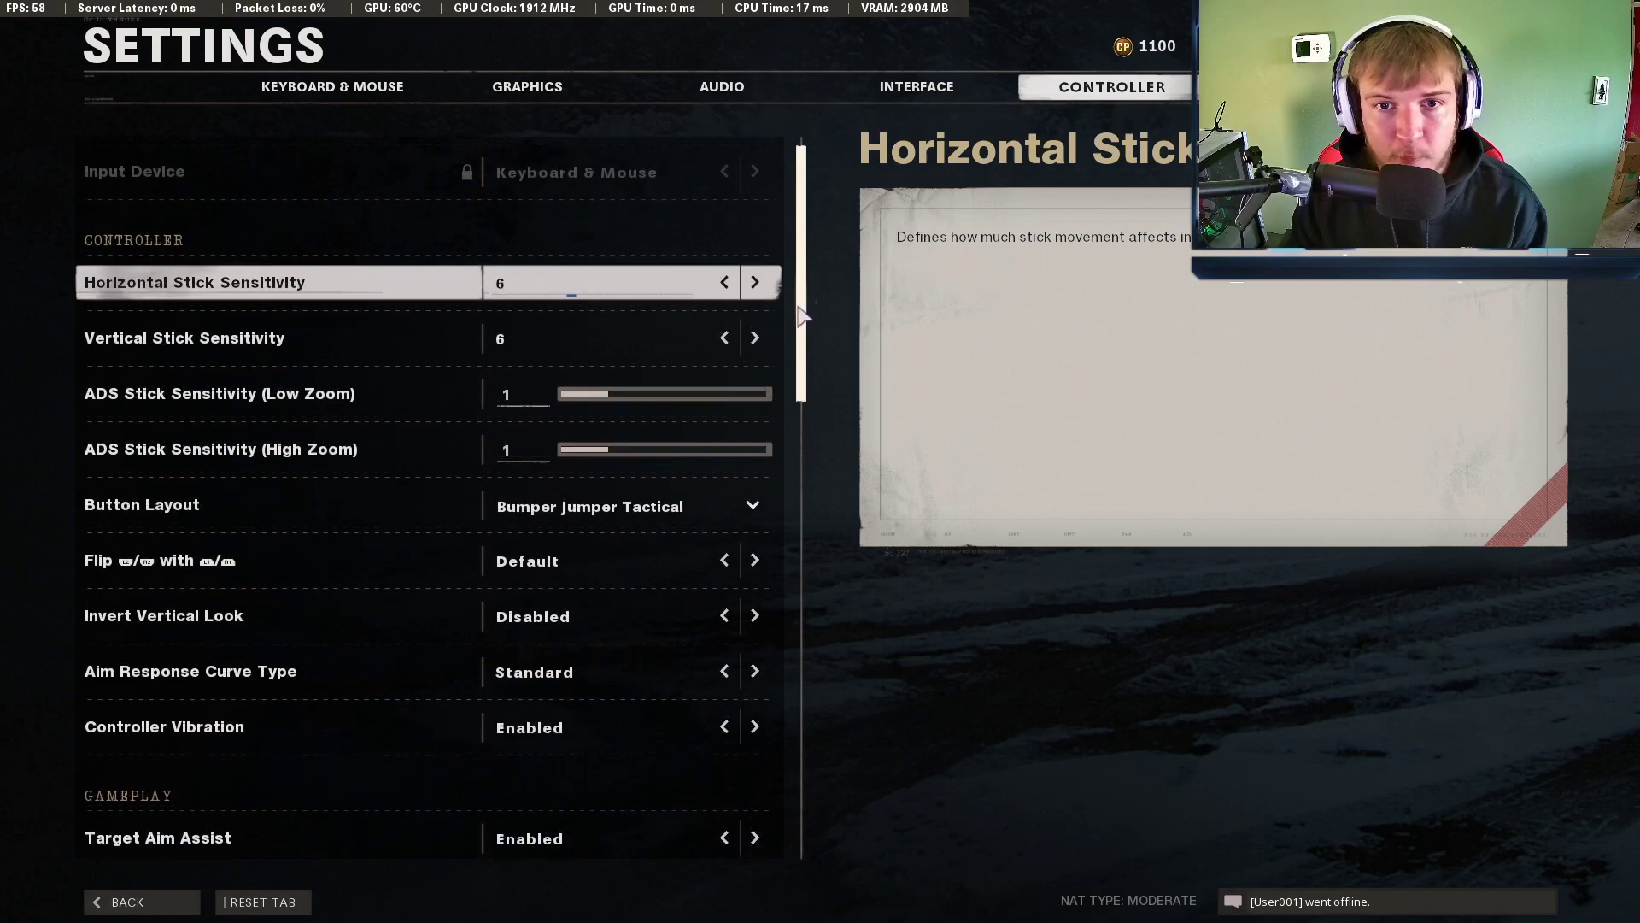
scroll(801, 316, down, 2)
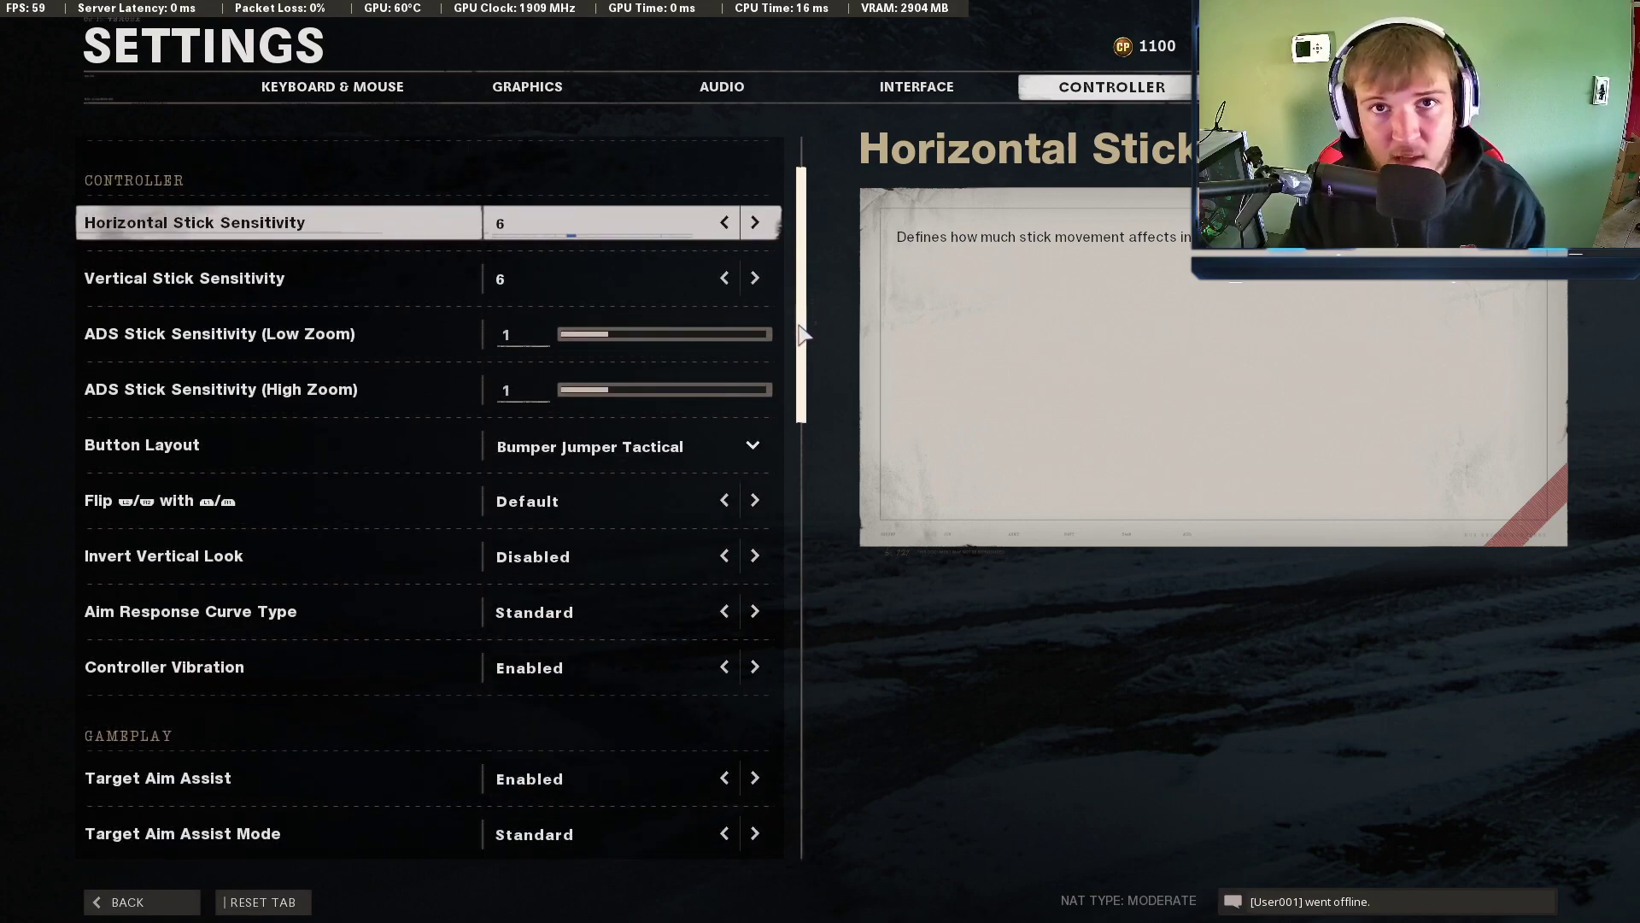
Lower both Horizontal Stick Sensitivity and Vertical Stick Sensitivity to 3
click(725, 279)
click(724, 280)
click(725, 224)
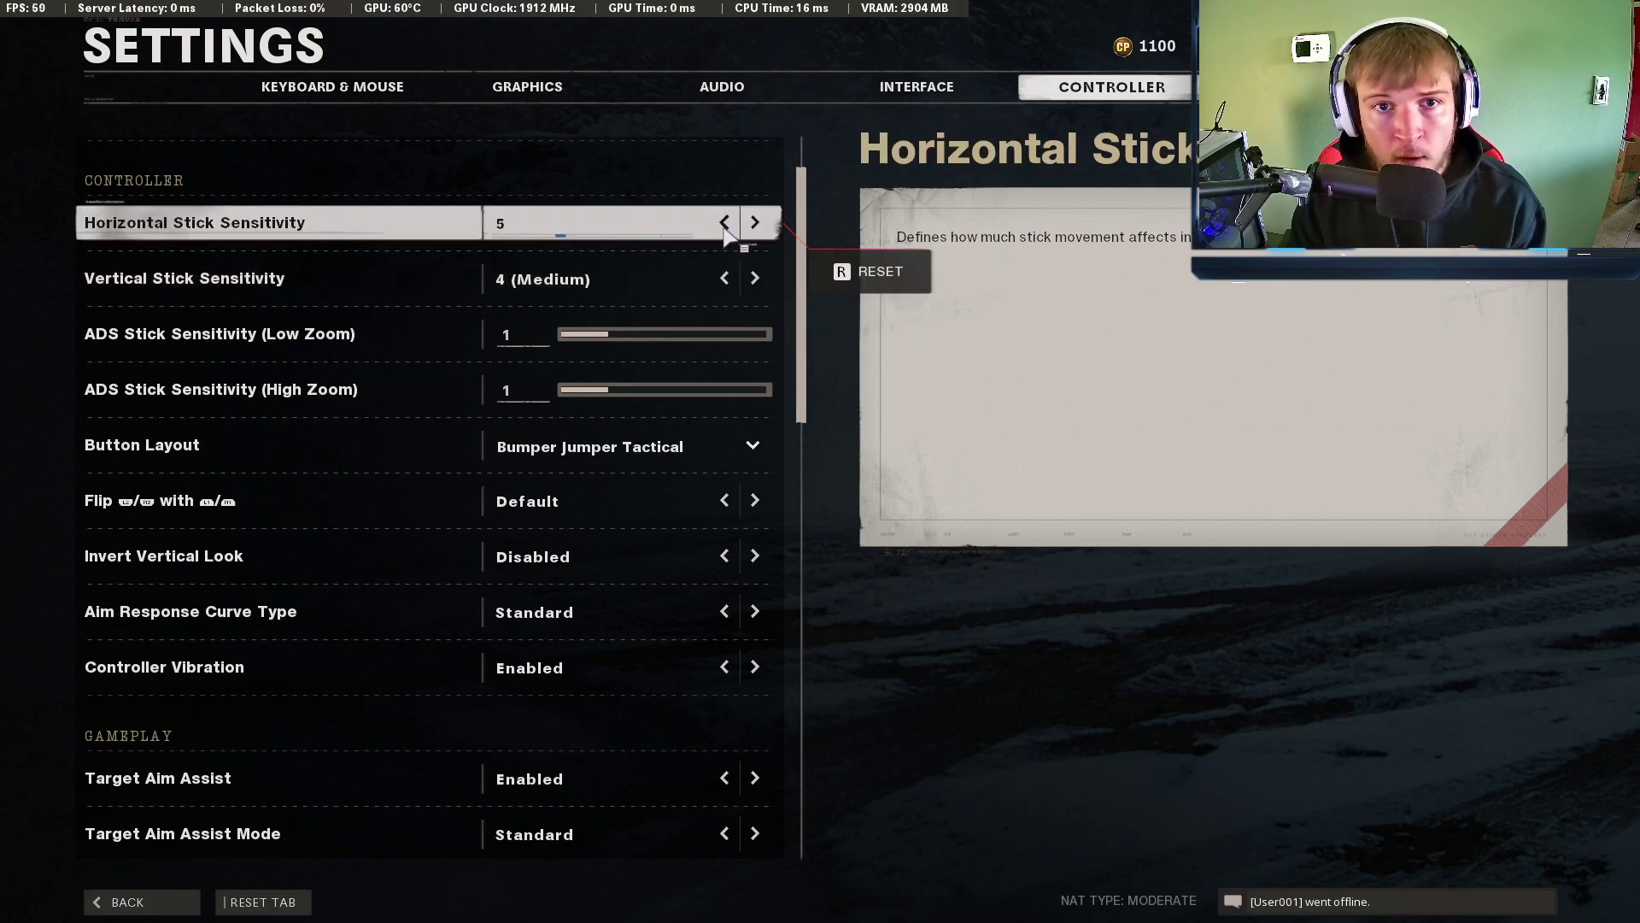
click(725, 224)
click(724, 224)
click(724, 279)
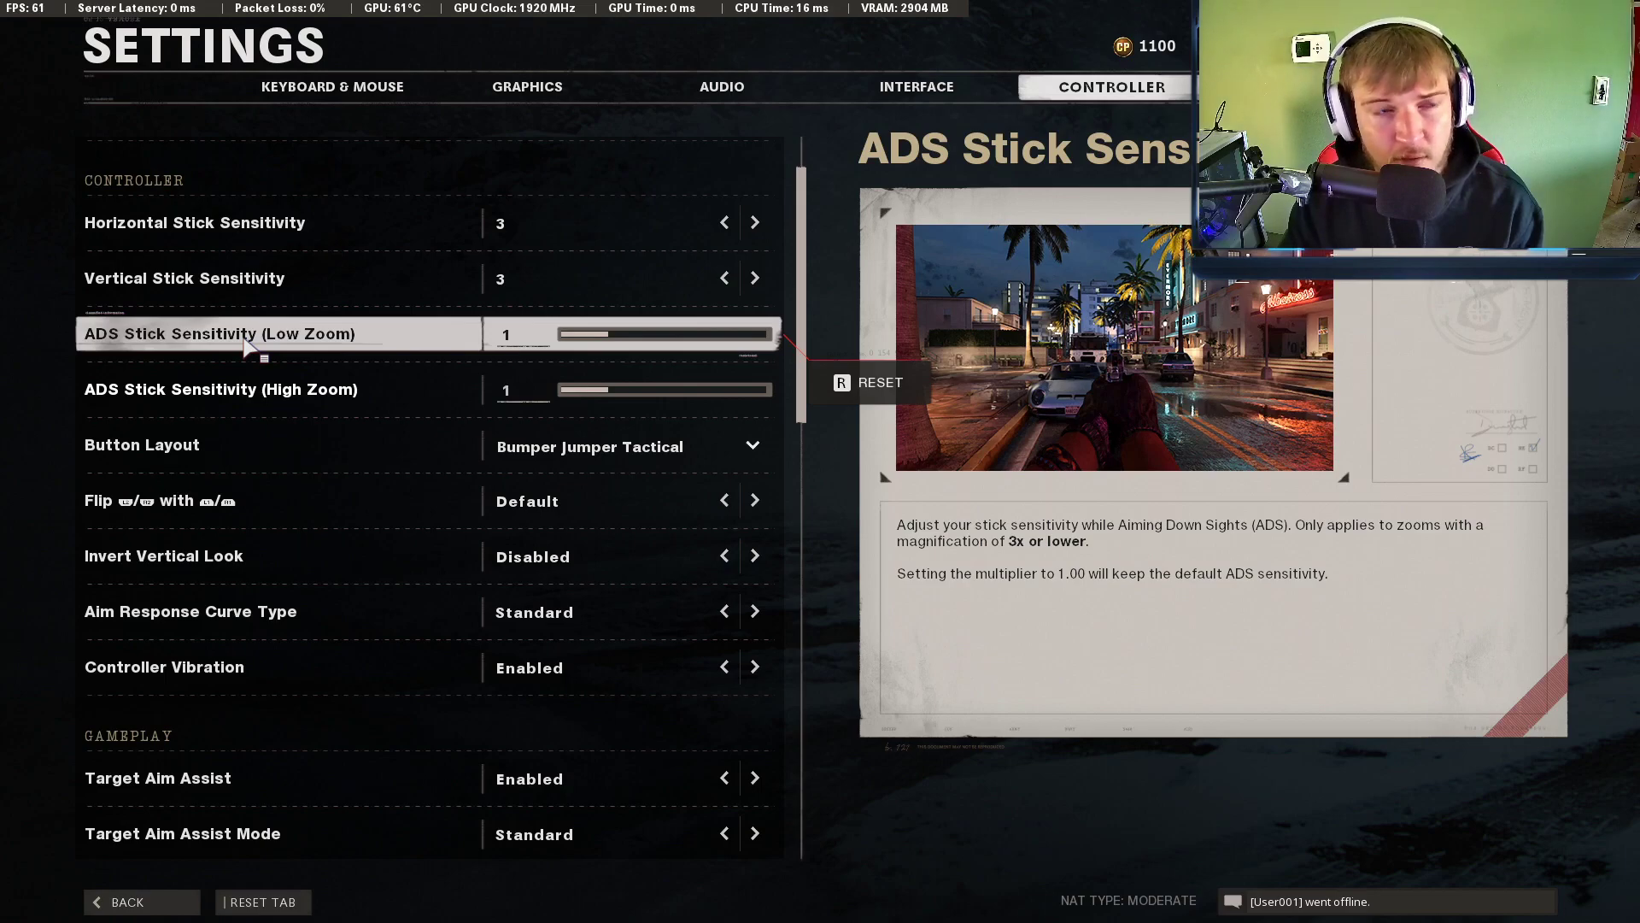
Raise both Horizontal Stick Sensitivity and Vertical Stick Sensitivity back to 6
click(756, 223)
click(755, 222)
click(755, 222)
click(755, 278)
click(755, 277)
click(755, 278)
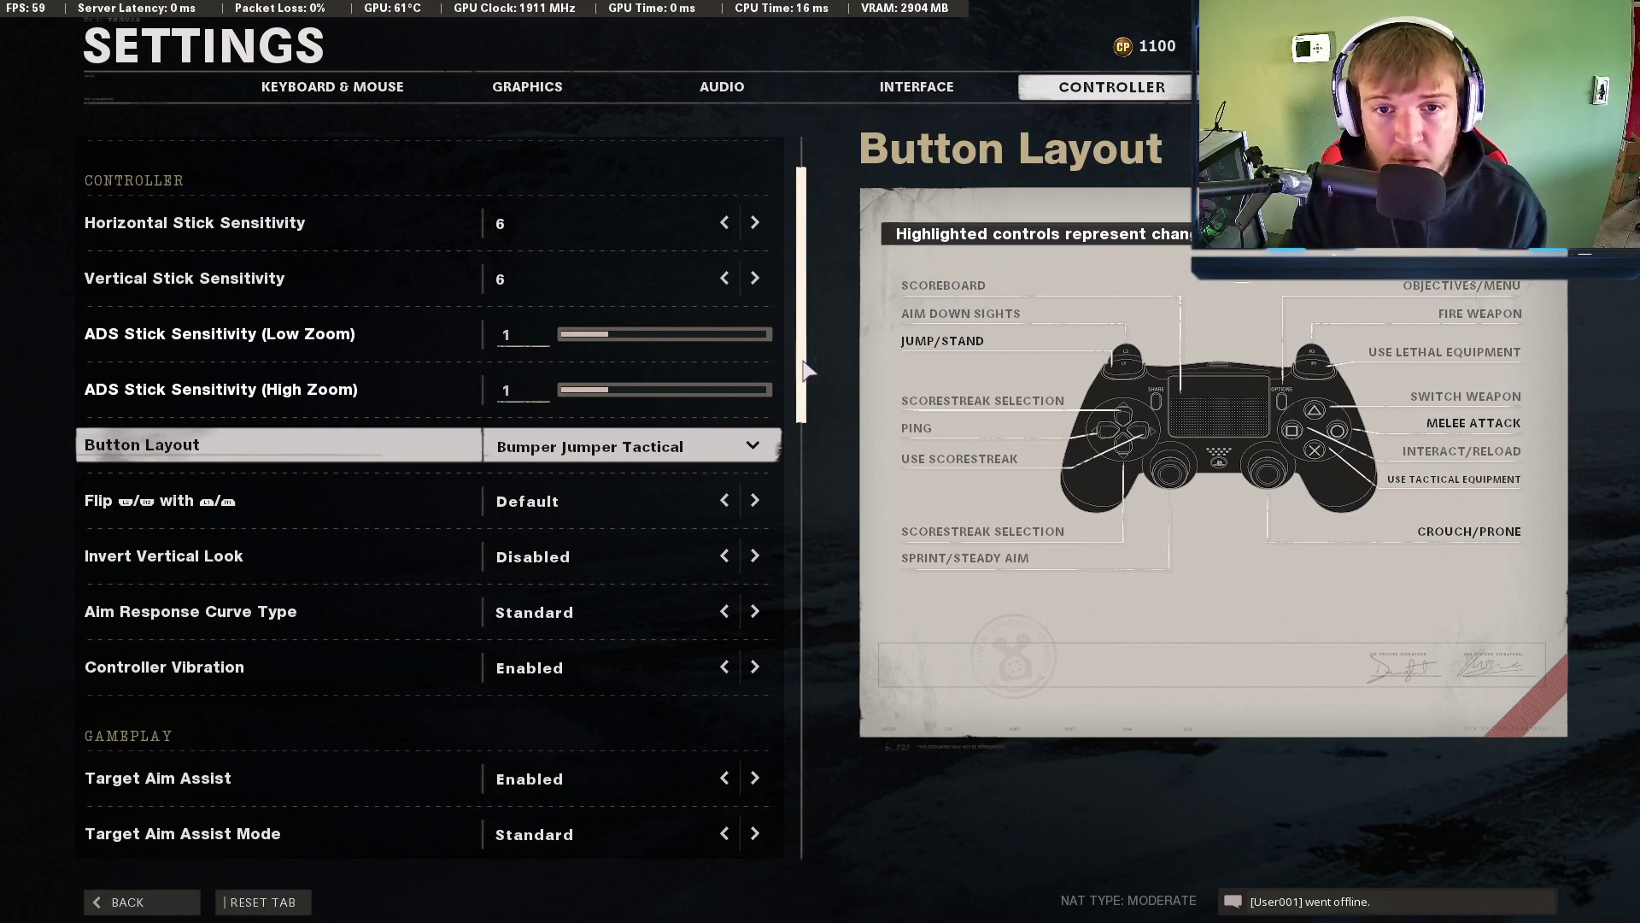
Set Controller Vibration to Disabled in the controller settings
key(Down)
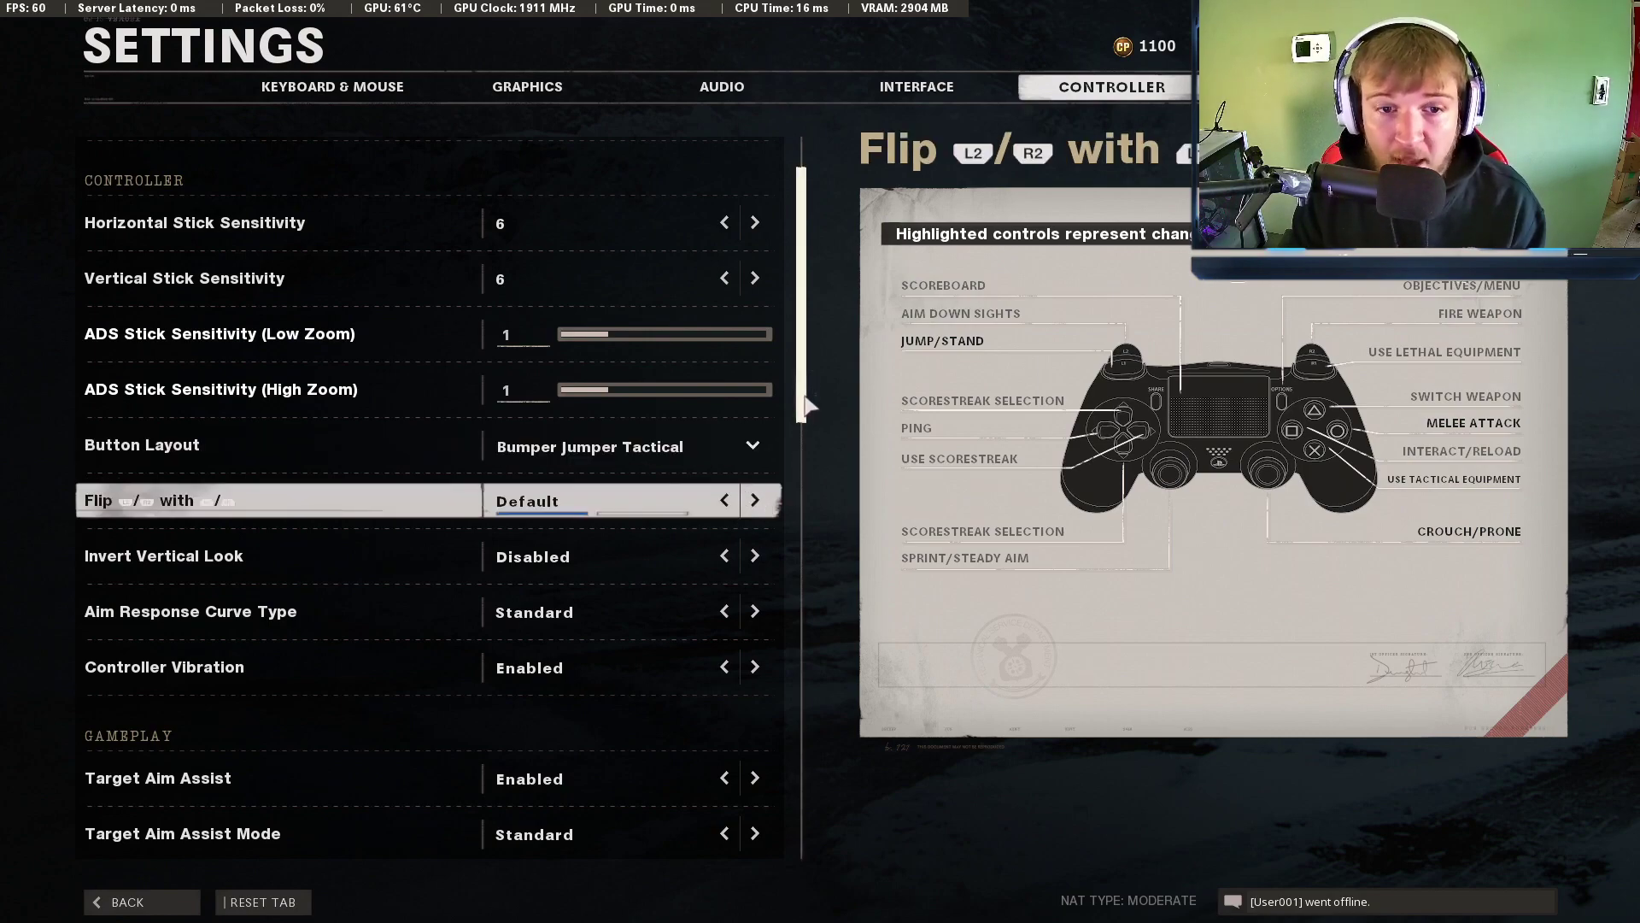
click(724, 667)
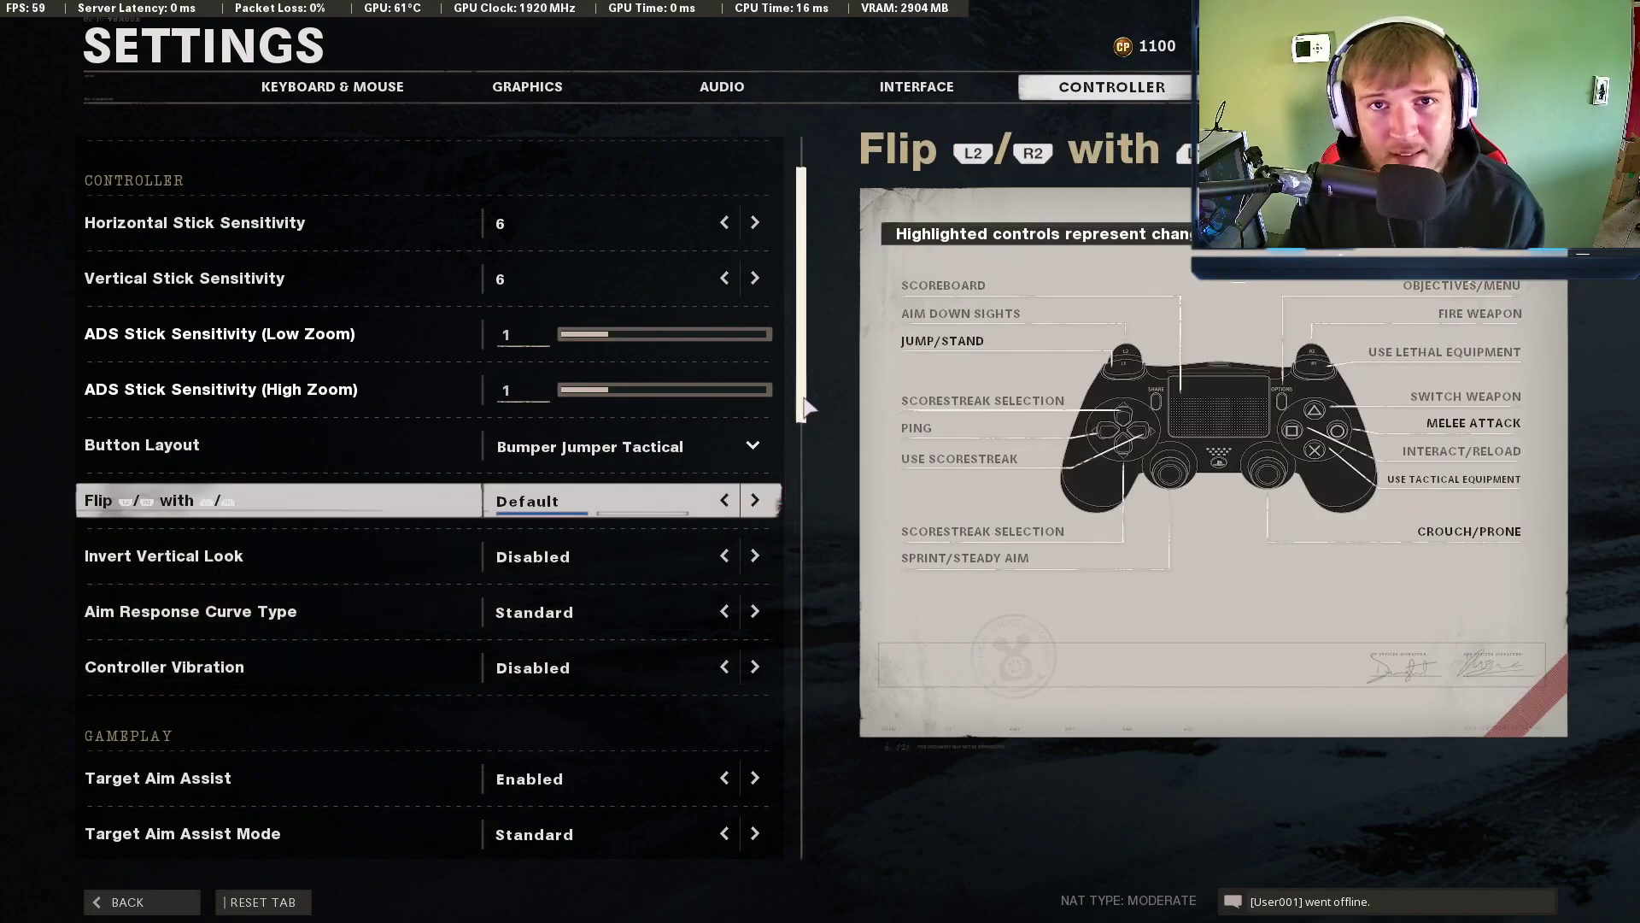
Examine the controller's gameplay options, including Target Aim Assist Mode, ADS Aim Assist, and the mantle, aiming and armor behaviors
drag(813, 401, 810, 520)
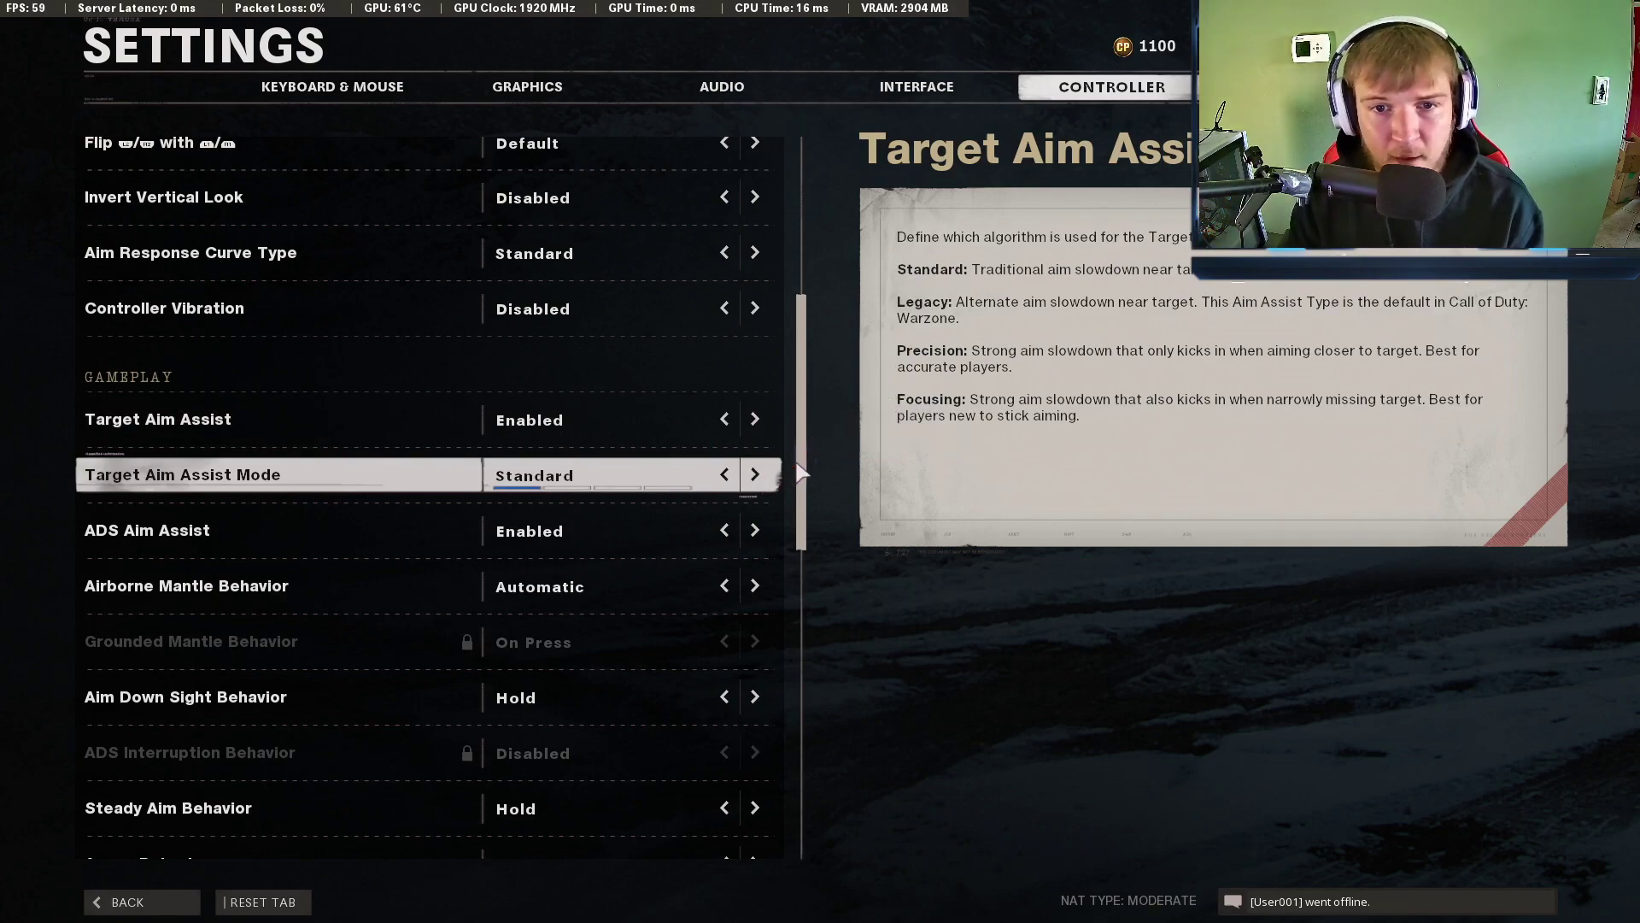
scroll(803, 487, down, 2)
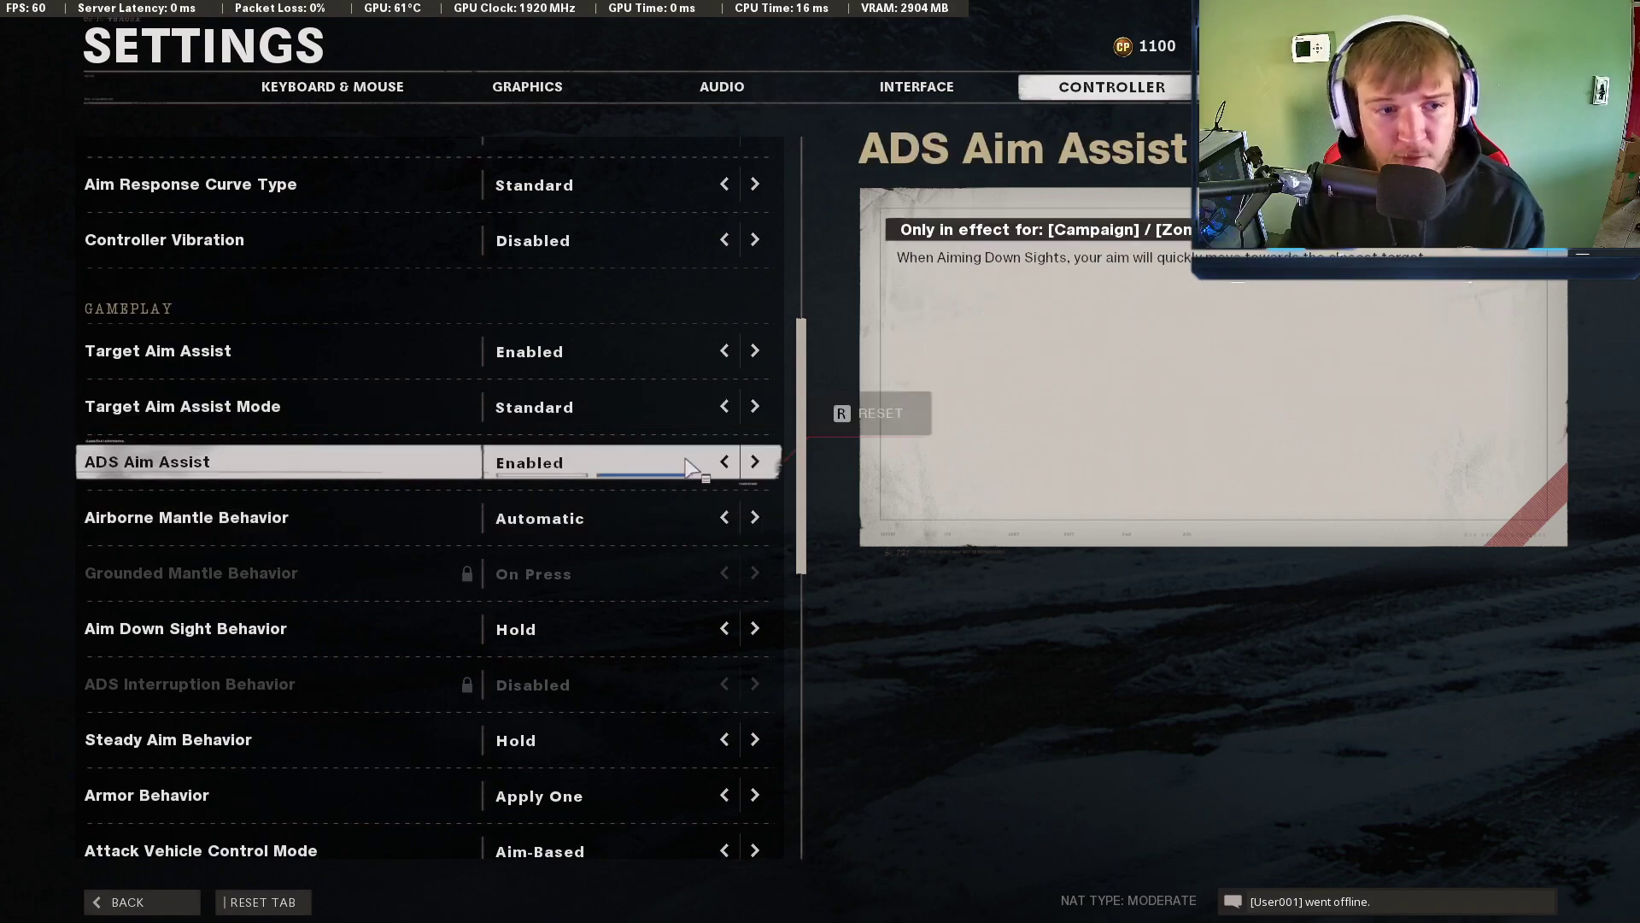
drag(807, 459, 803, 486)
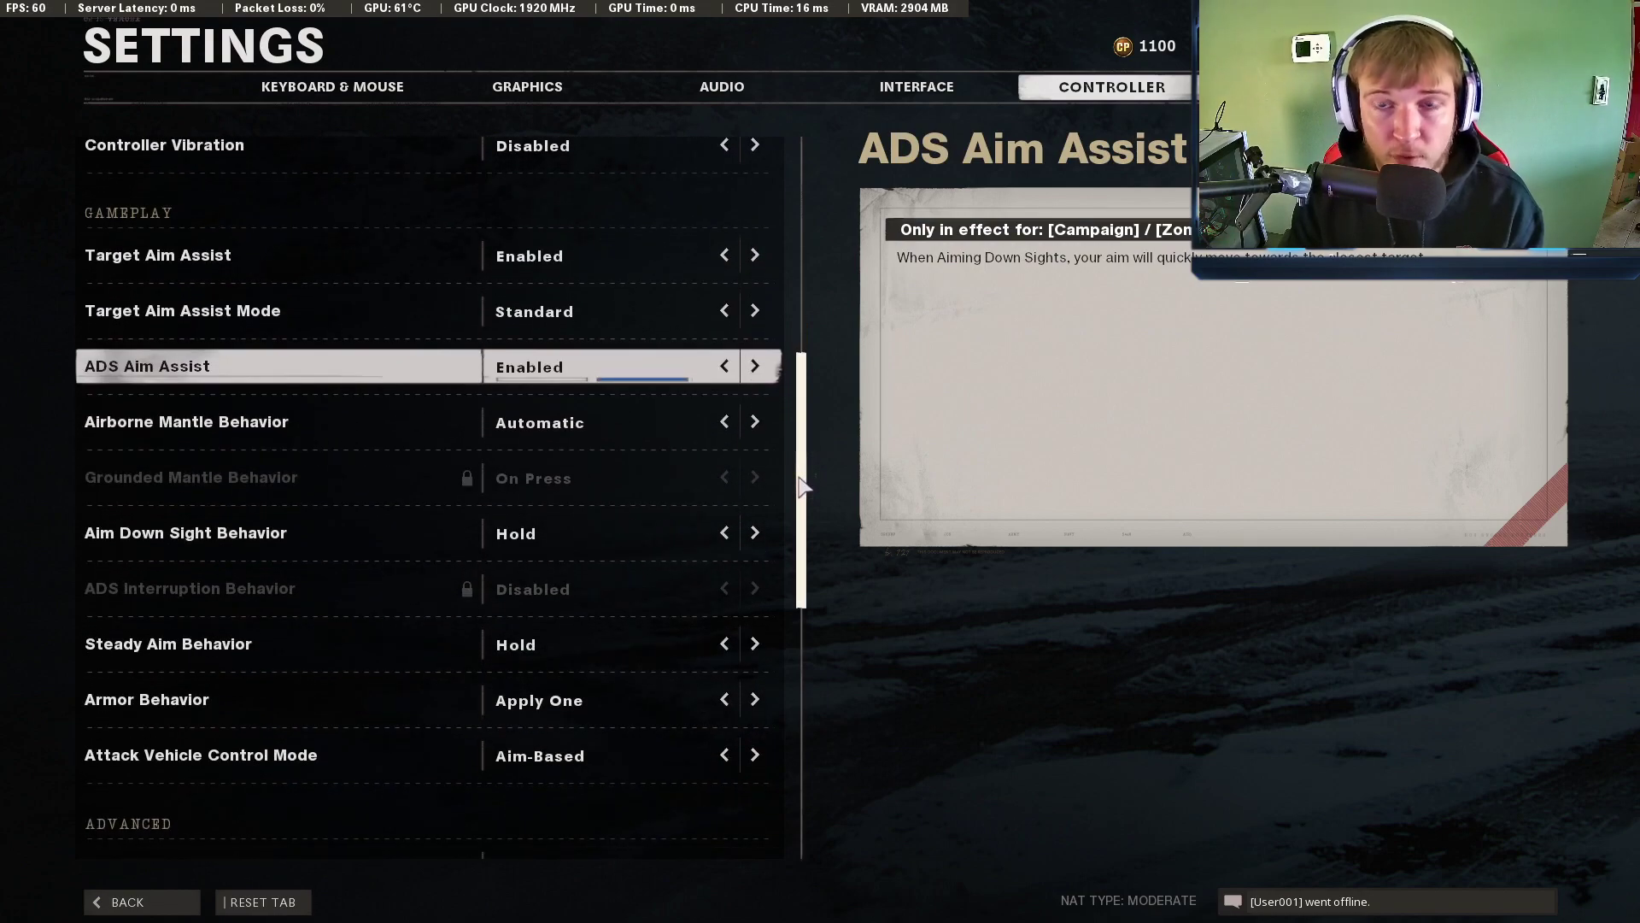
drag(803, 486, 805, 500)
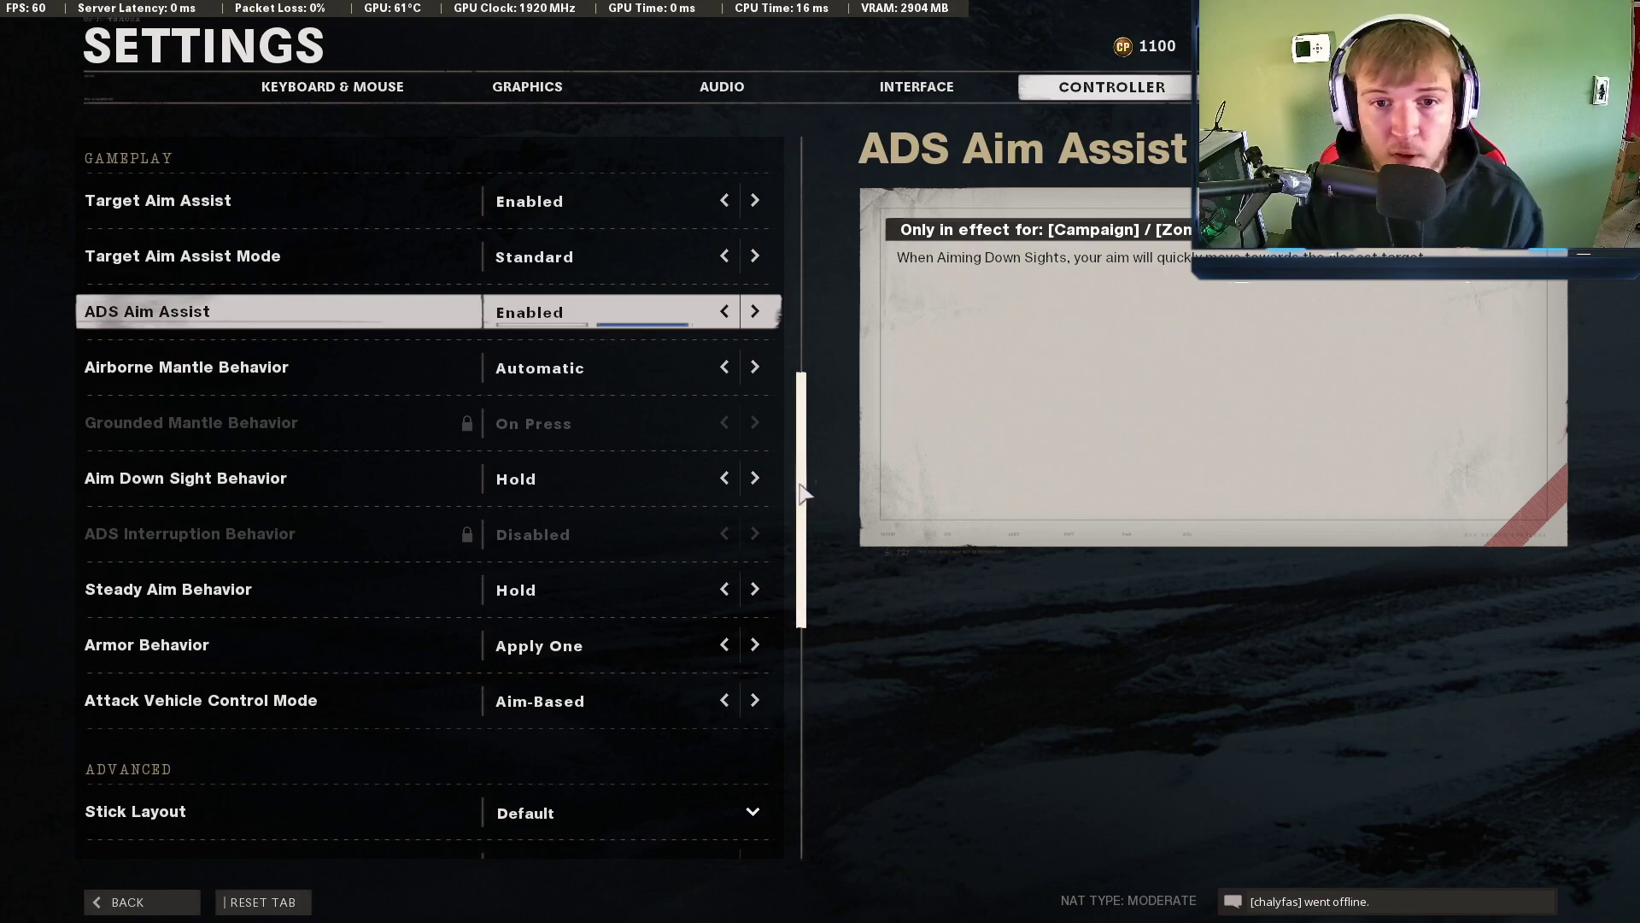
scroll(803, 500, down, 1)
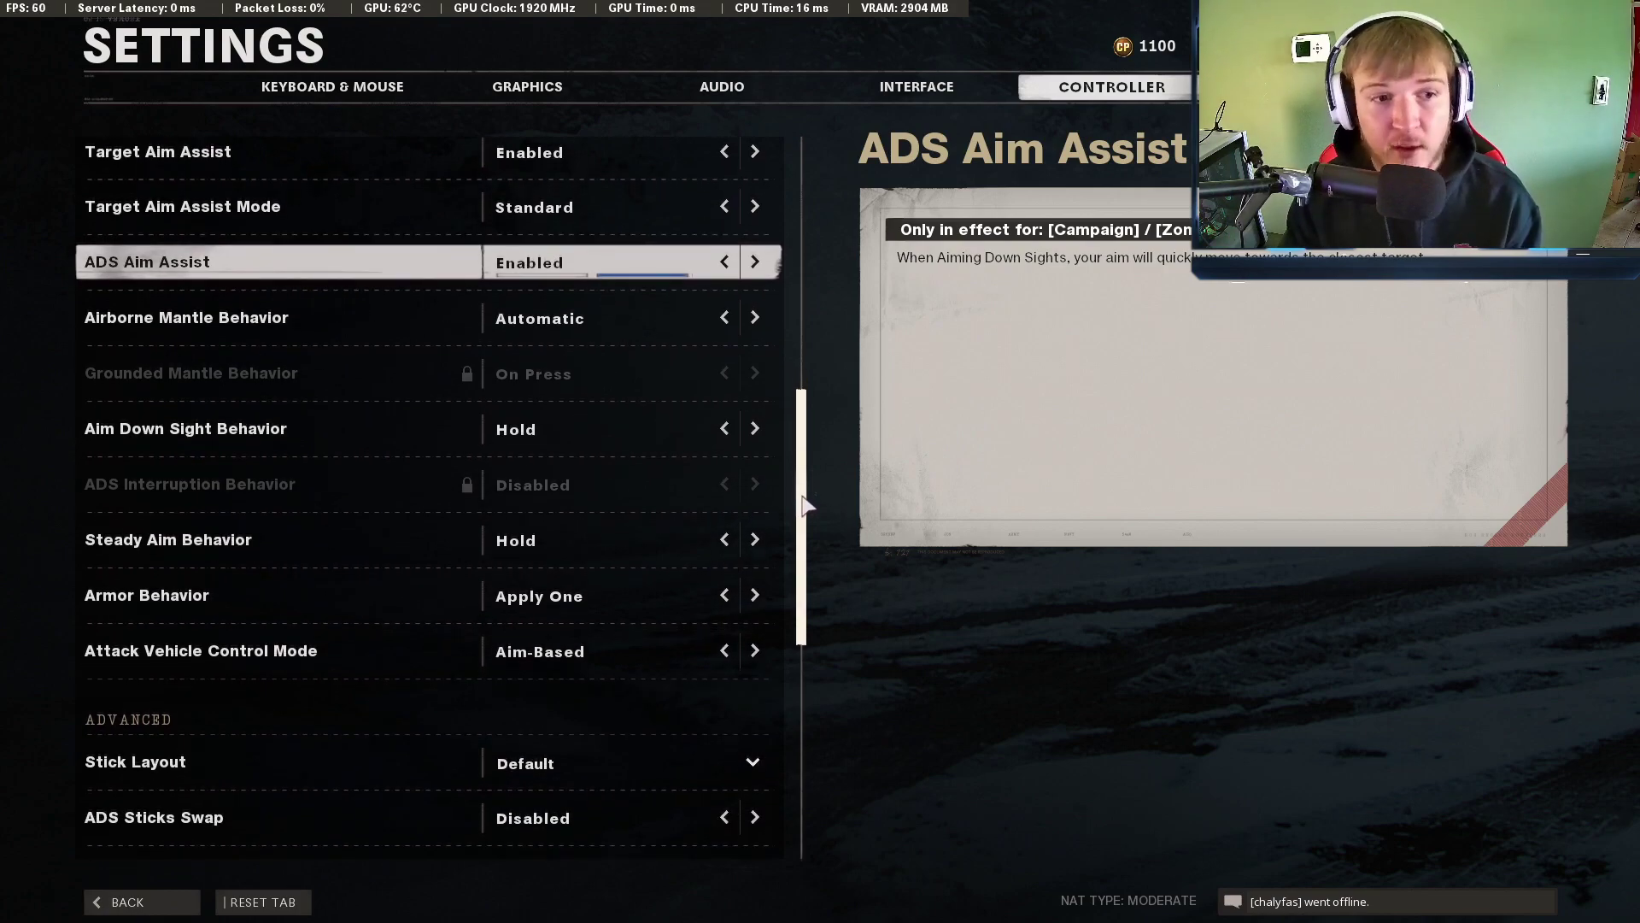
Review the advanced controller options from Stick Layout and stick input thresholds to Interact/Reload Behavior, and return to the main menu
scroll(803, 504, down, 8)
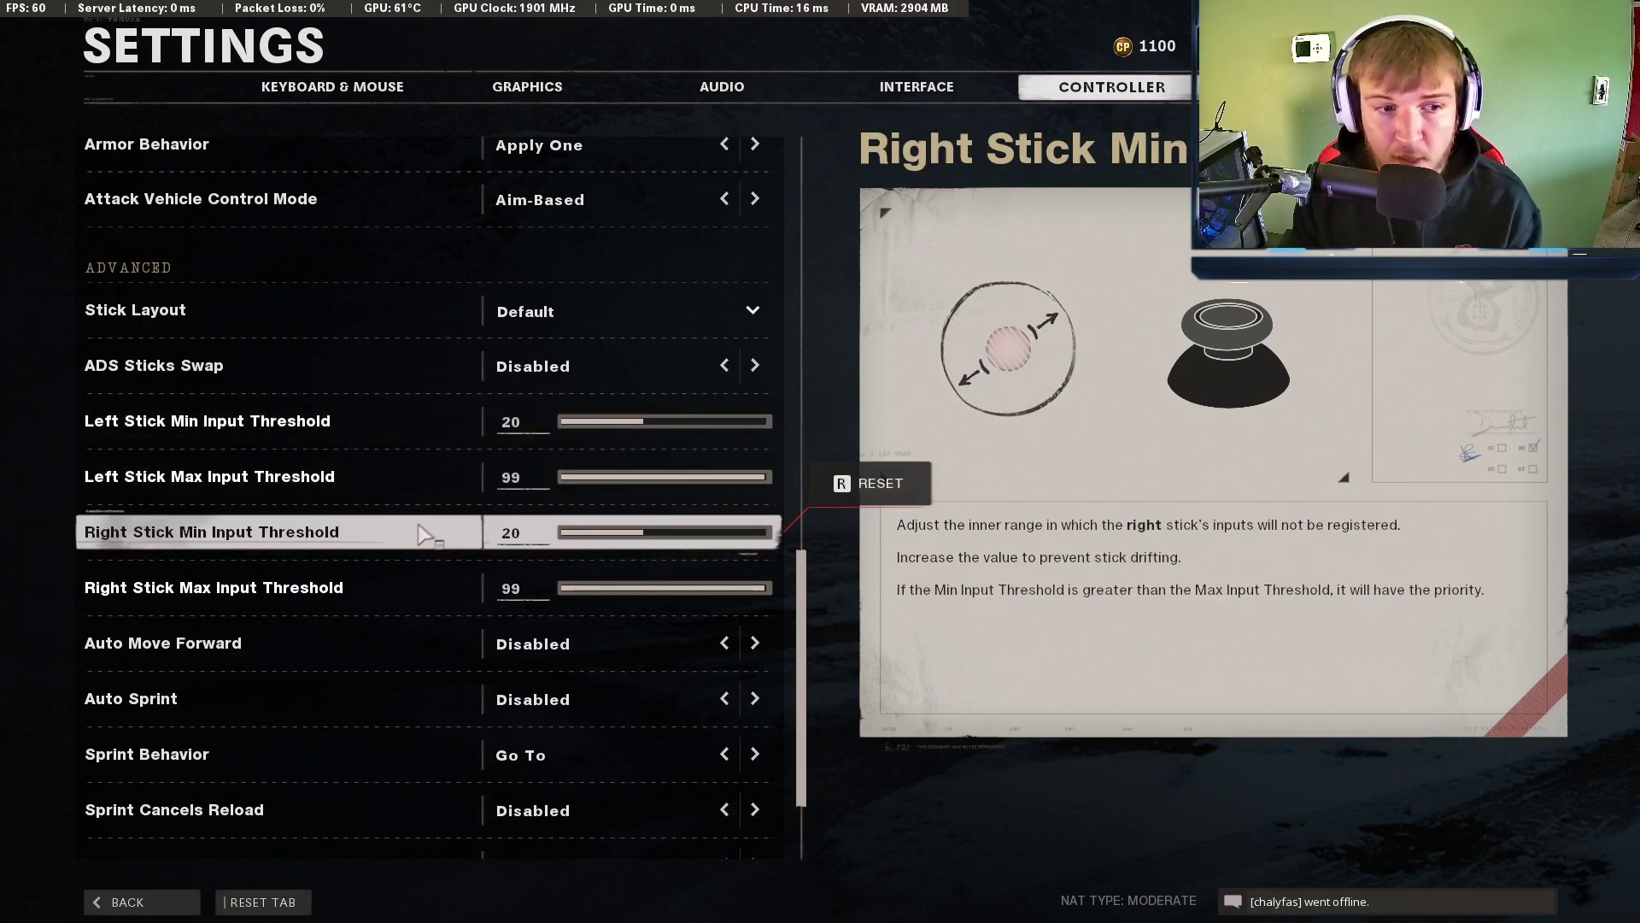
drag(801, 570, 802, 621)
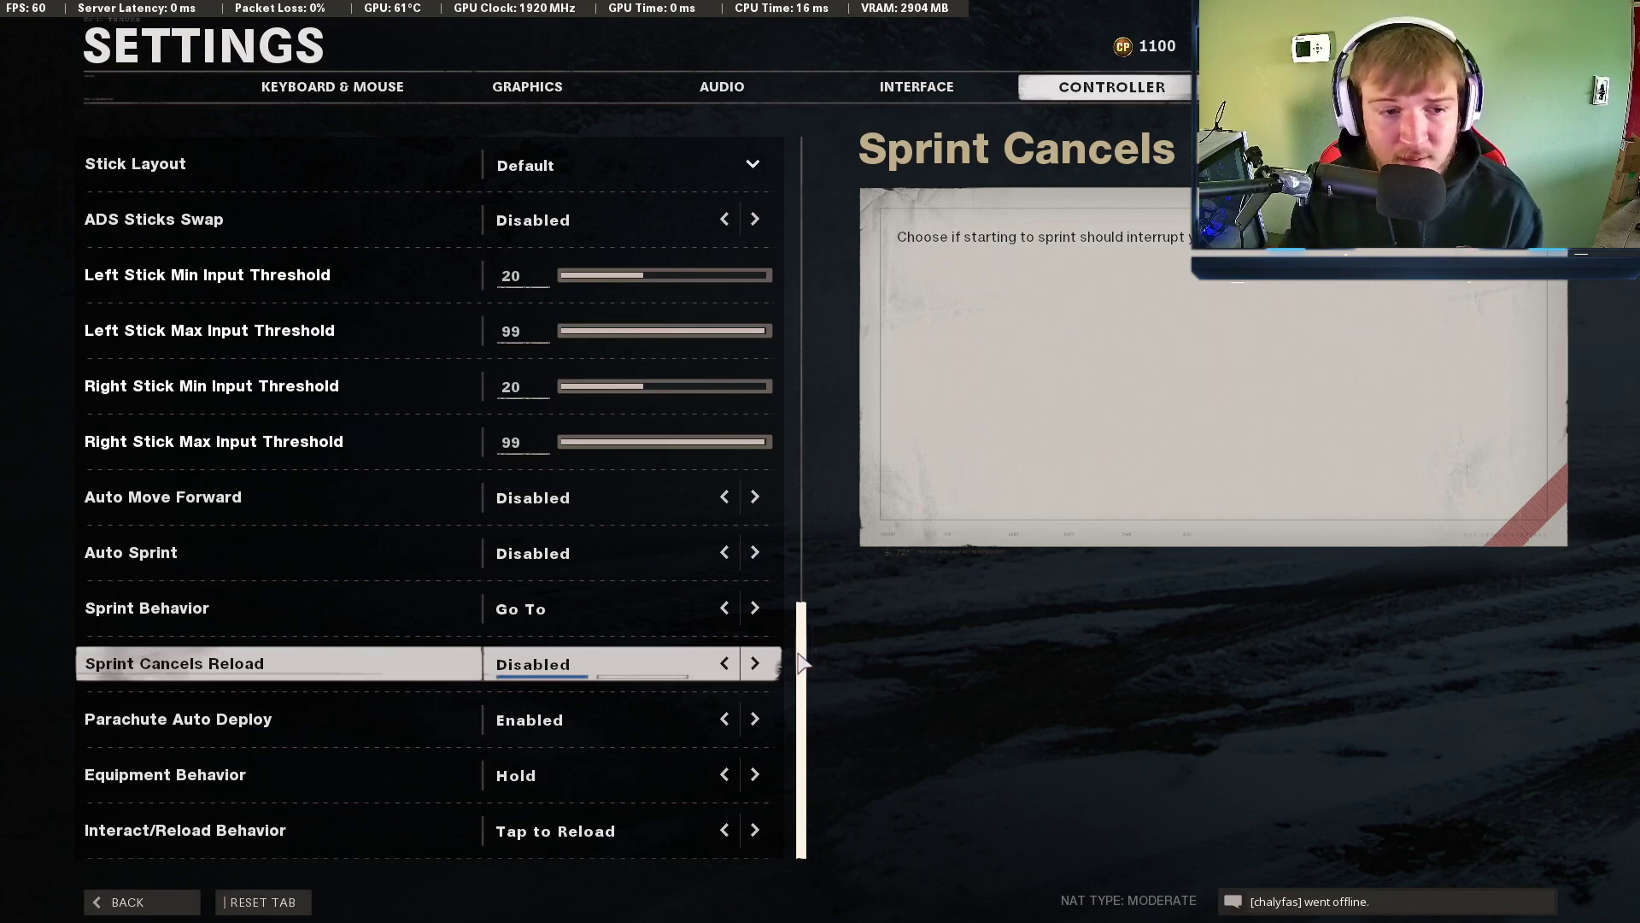
key(Escape)
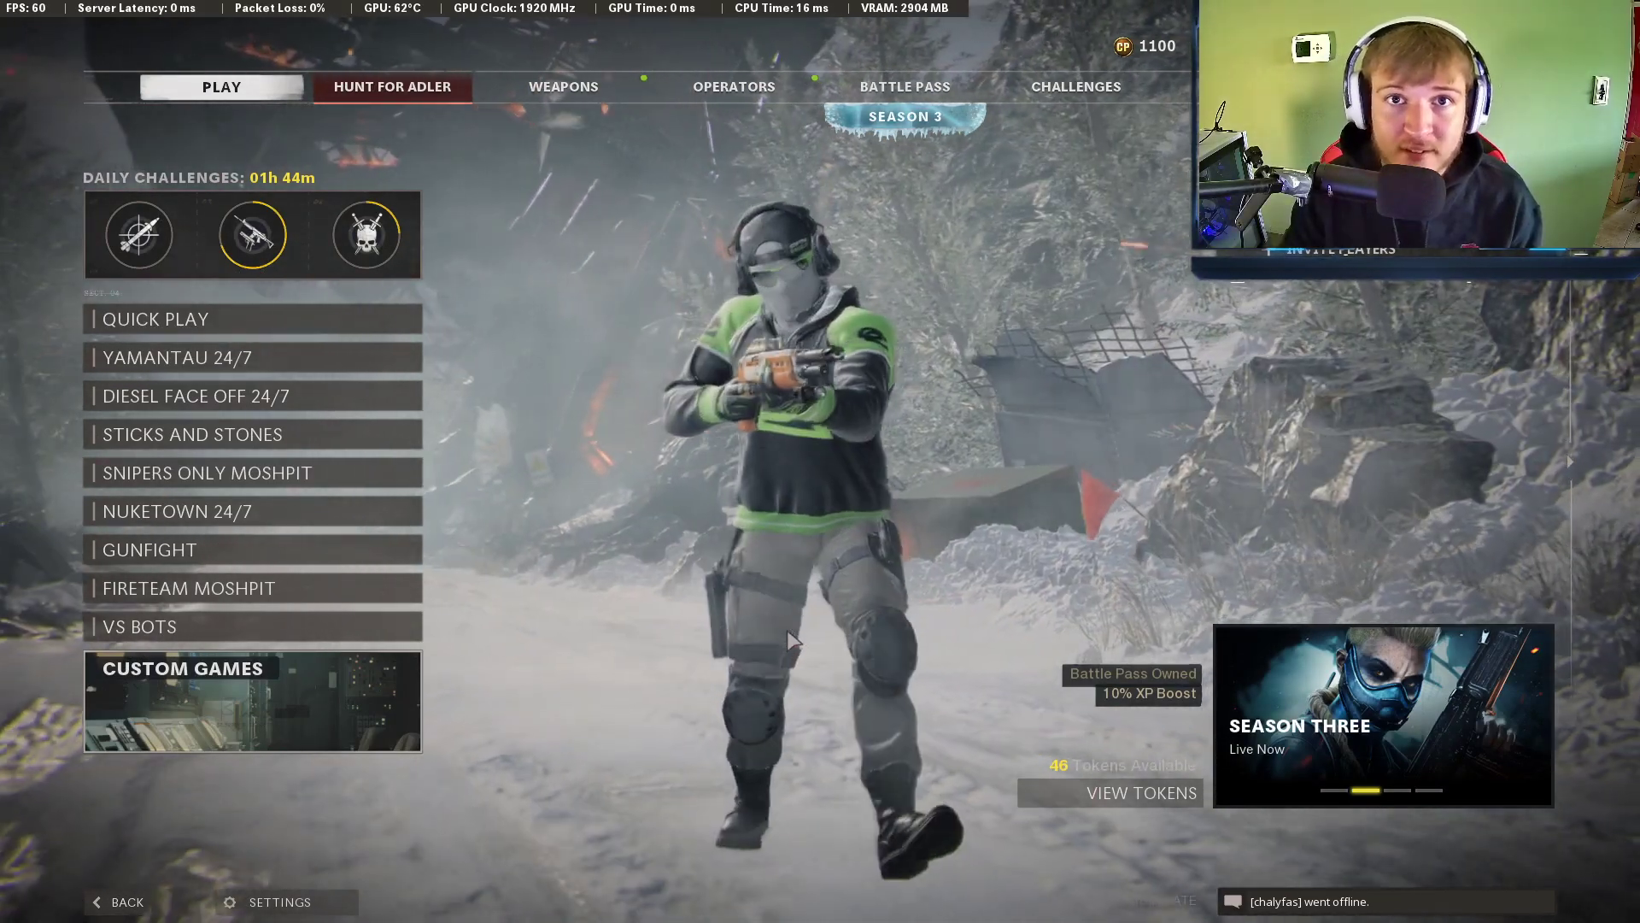